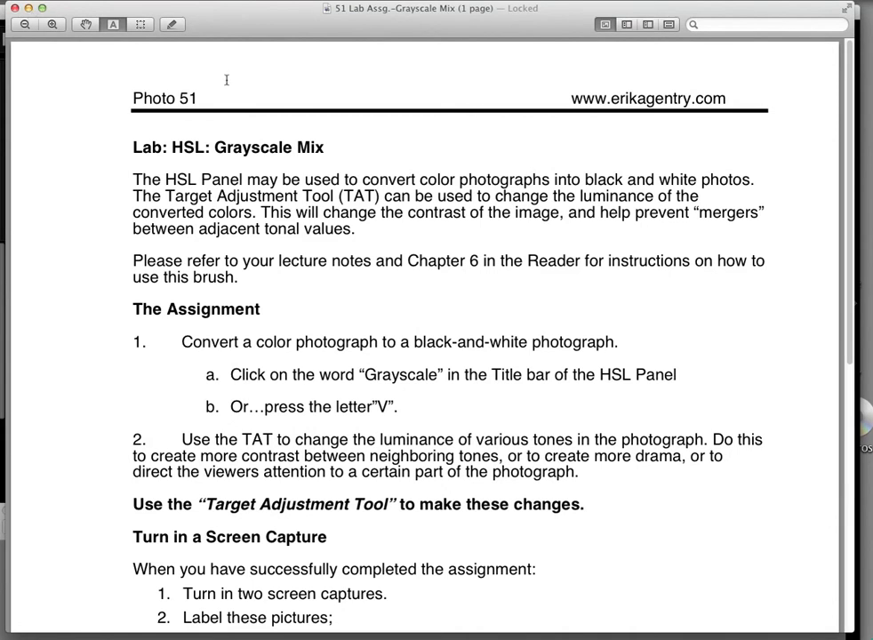
# Read through the Grayscale Mix lab assignment, covering the black-and-white conversion and screen capture instructions.
pyautogui.scroll(-5, 571, 341)
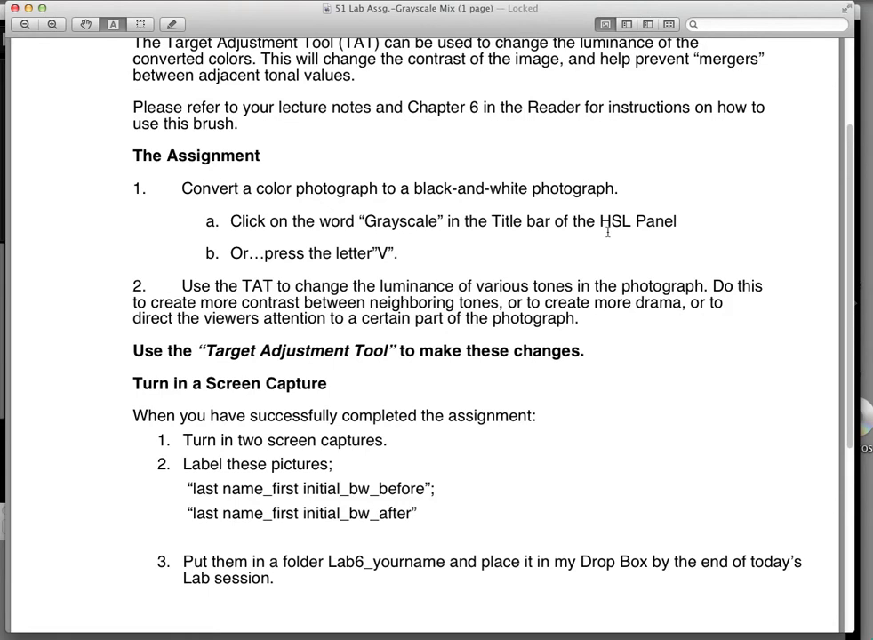
pyautogui.scroll(-3, 594, 267)
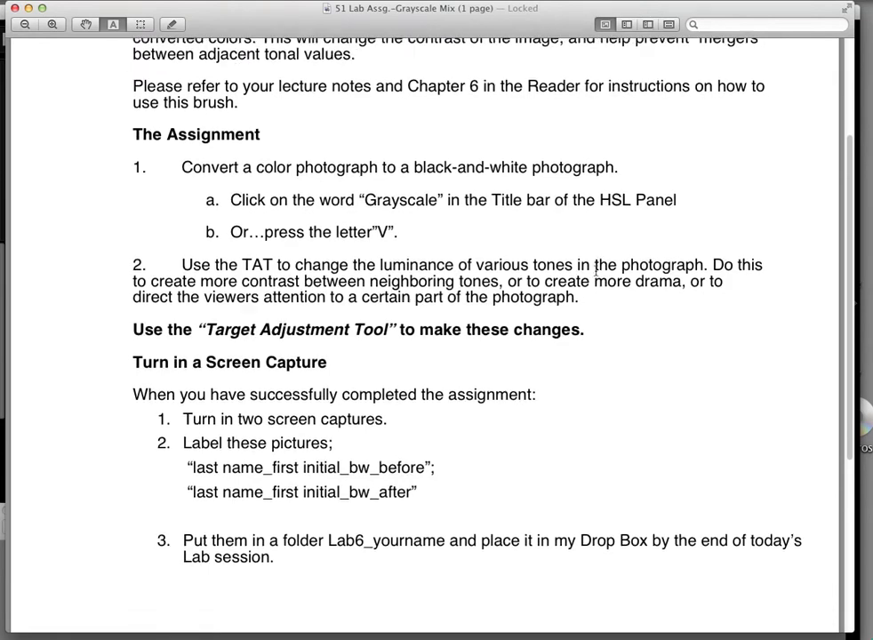
pyautogui.scroll(-5, 596, 271)
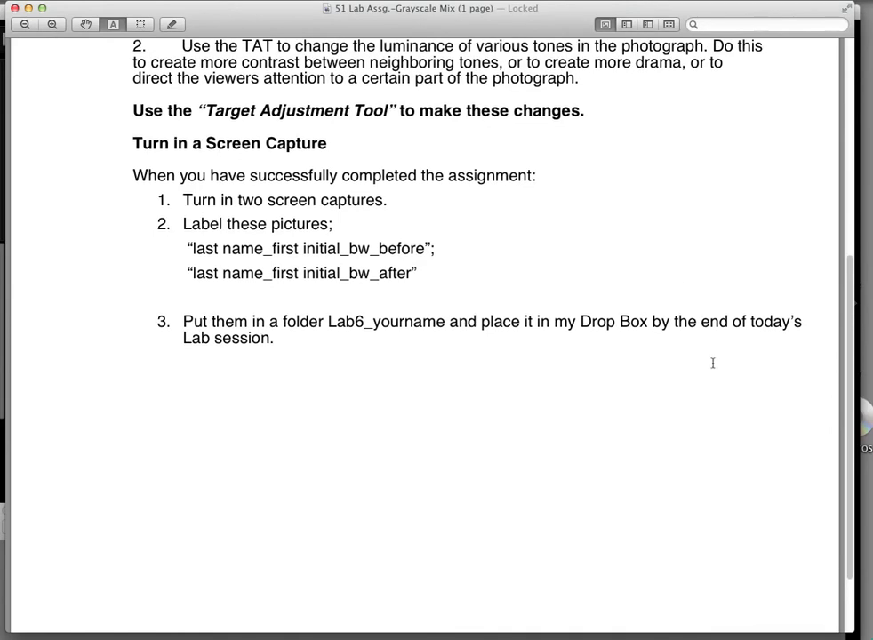
pyautogui.scroll(1, 849, 444)
pyautogui.scroll(5, 849, 445)
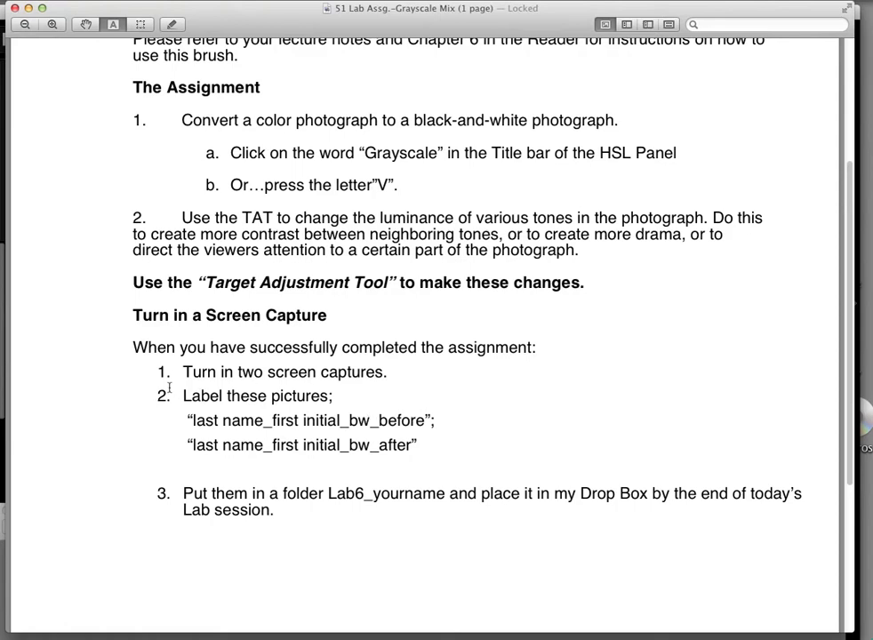
# Highlight the assignment's requirement for two screen captures, the bw_before and bw_after labels, and the number in the Lab6 folder name.
pyautogui.moveTo(182, 371); pyautogui.dragTo(423, 377)
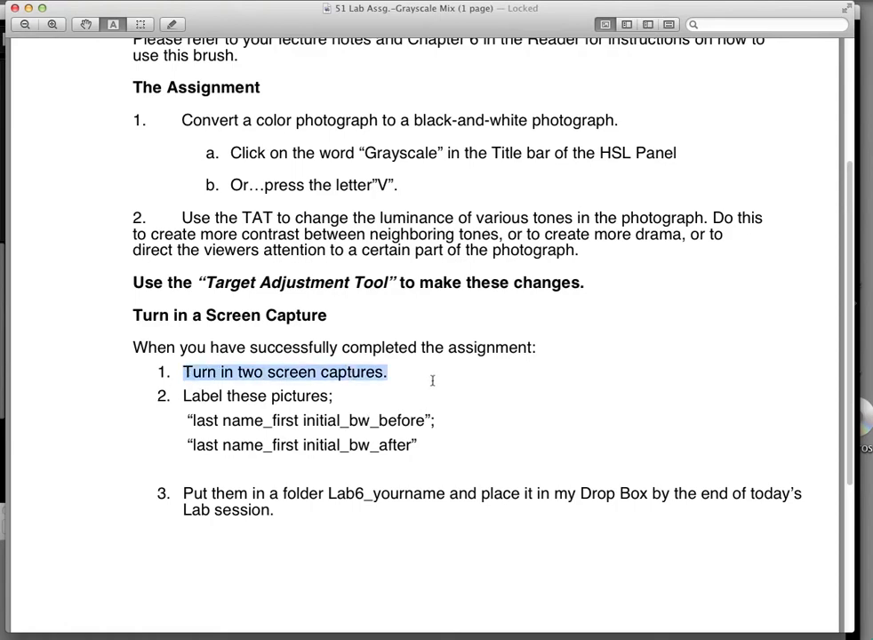
pyautogui.click(425, 381)
pyautogui.moveTo(391, 375)
pyautogui.mouseDown()
pyautogui.moveTo(234, 375)
pyautogui.moveTo(397, 380)
pyautogui.mouseUp()
pyautogui.click(234, 376)
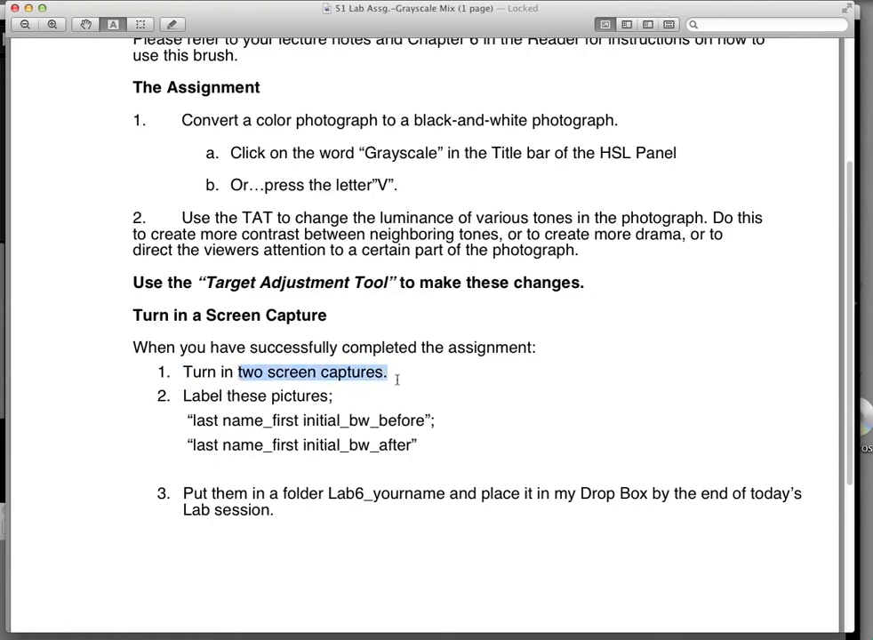
pyautogui.moveTo(430, 461); pyautogui.dragTo(176, 429)
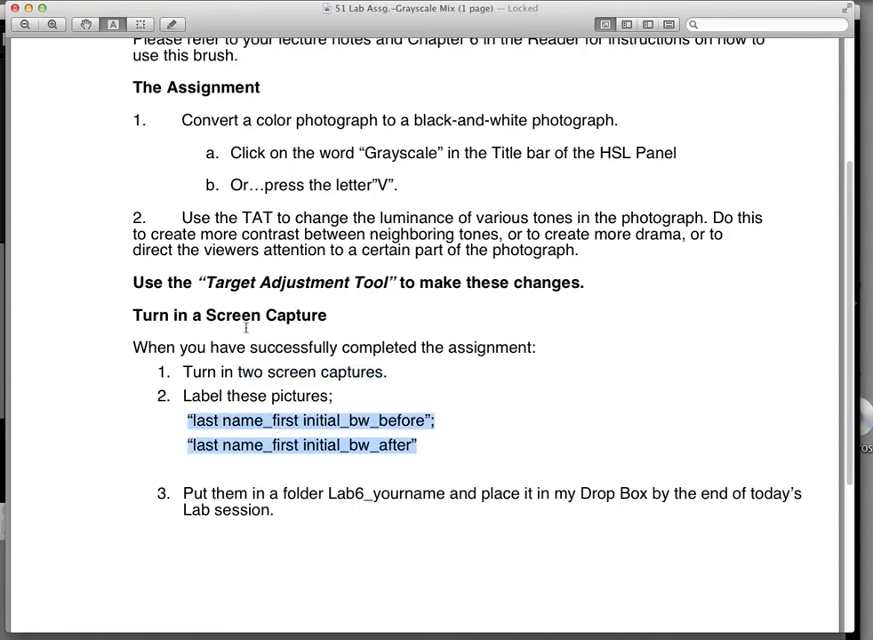
pyautogui.moveTo(365, 494)
pyautogui.mouseDown()
pyautogui.moveTo(328, 494)
pyautogui.moveTo(355, 495)
pyautogui.mouseUp()
pyautogui.click(359, 495)
pyautogui.click(366, 495)
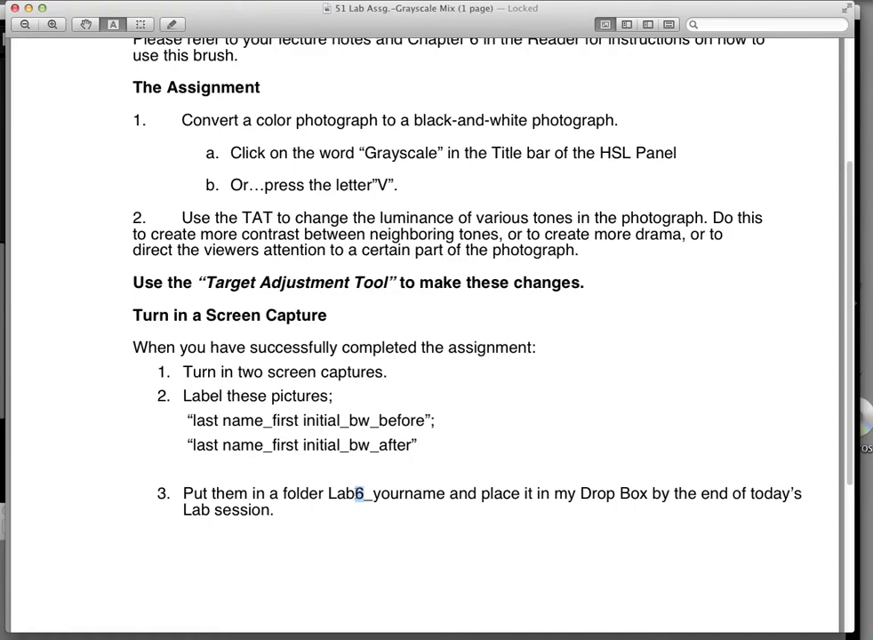
# Put away the assignment document and the Lightroom_Catalogue folder window, and bring the Lightroom window fully into view.
pyautogui.click(27, 12)
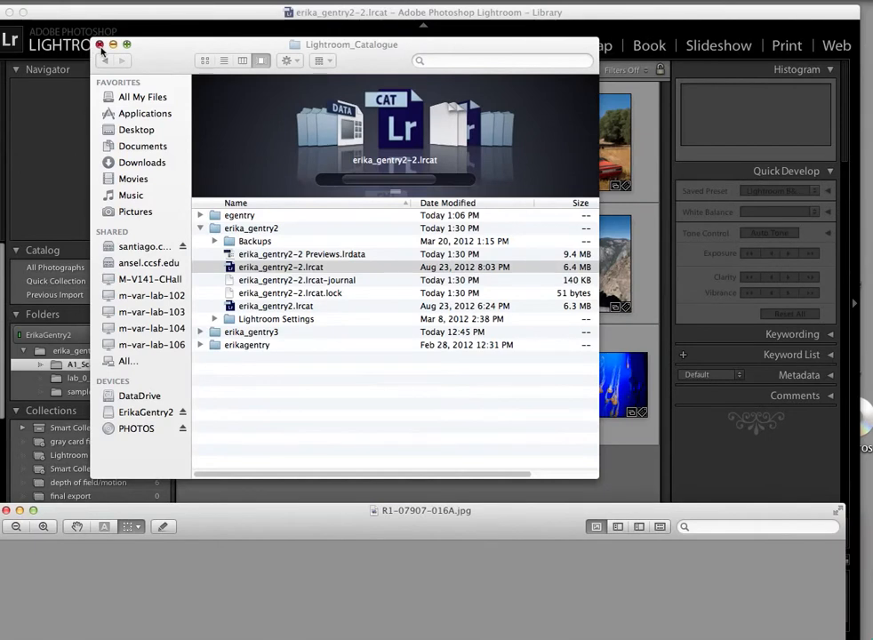
pyautogui.click(77, 36)
pyautogui.moveTo(170, 16); pyautogui.dragTo(181, 6)
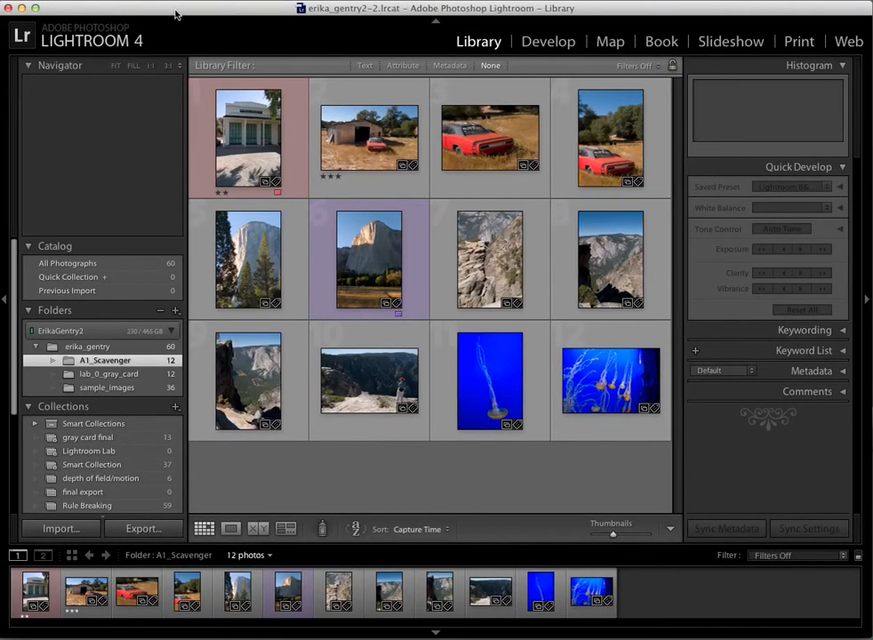
pyautogui.click(27, 66)
pyautogui.click(28, 67)
pyautogui.moveTo(520, 5); pyautogui.dragTo(531, 5)
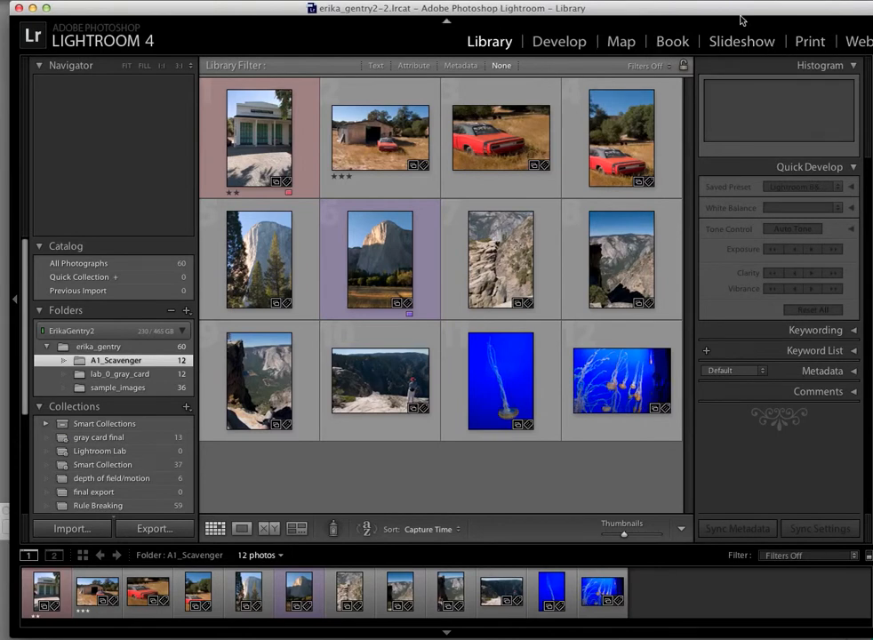
pyautogui.moveTo(743, 14); pyautogui.dragTo(731, 15)
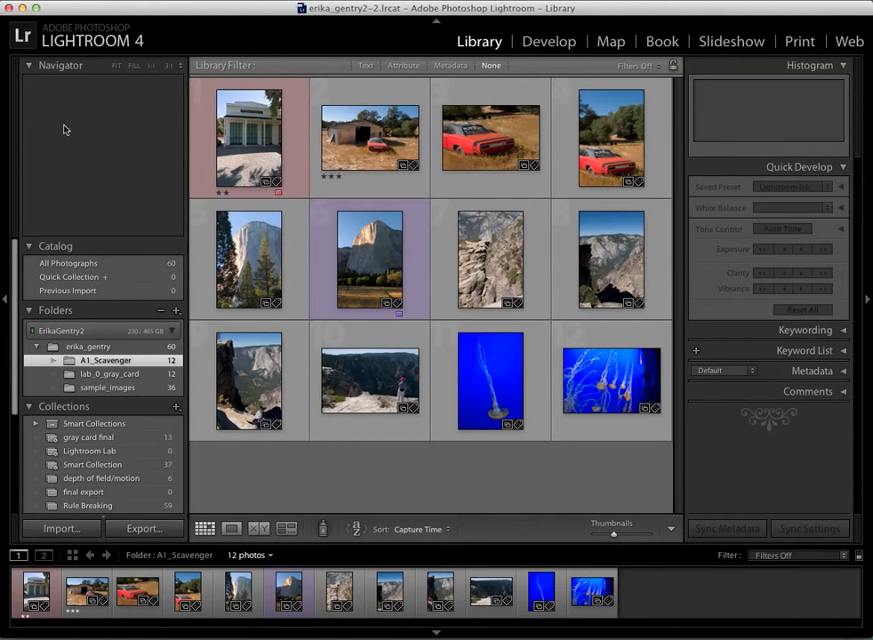
# Collapse the Navigator and display All Photographs from the catalog in the Library grid.
pyautogui.click(26, 65)
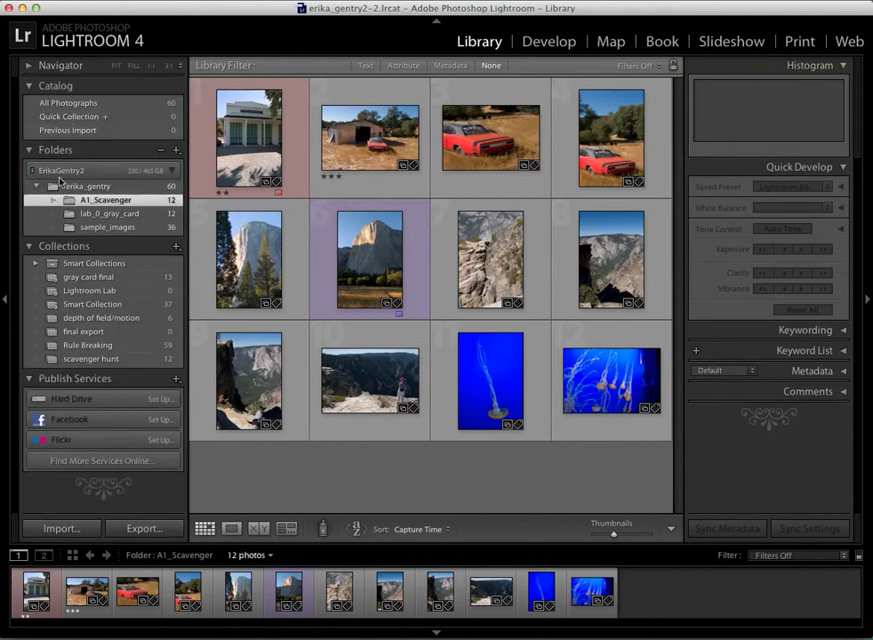
pyautogui.click(71, 104)
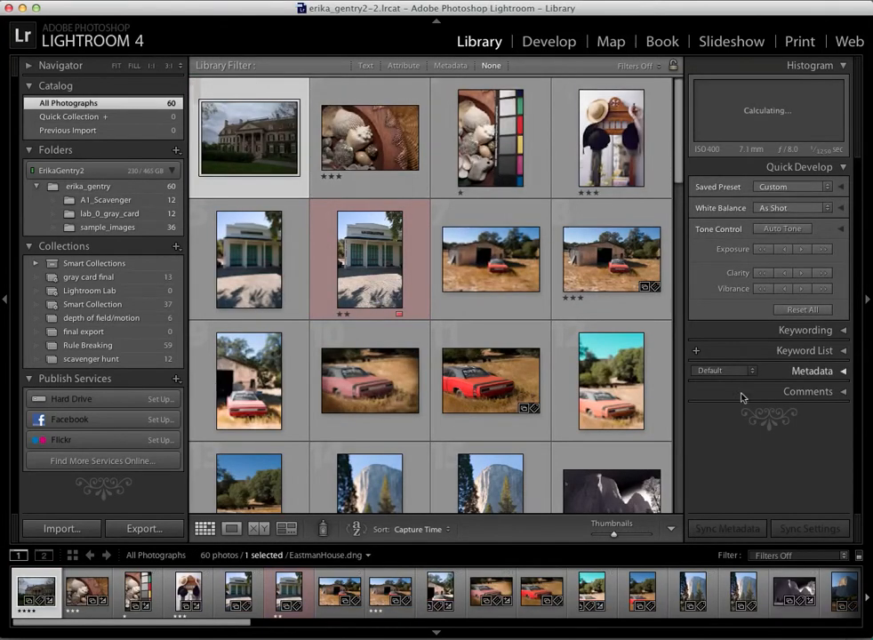
pyautogui.moveTo(676, 164); pyautogui.dragTo(499, 80)
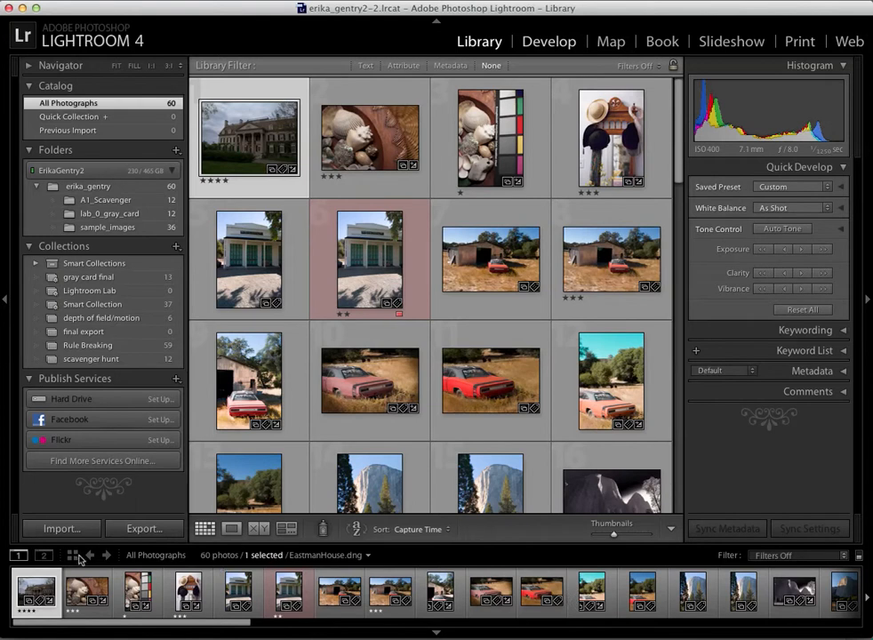
# Open EastmanHouse.dng in the Develop module, skim its introductory tips and dismiss them.
pyautogui.click(543, 41)
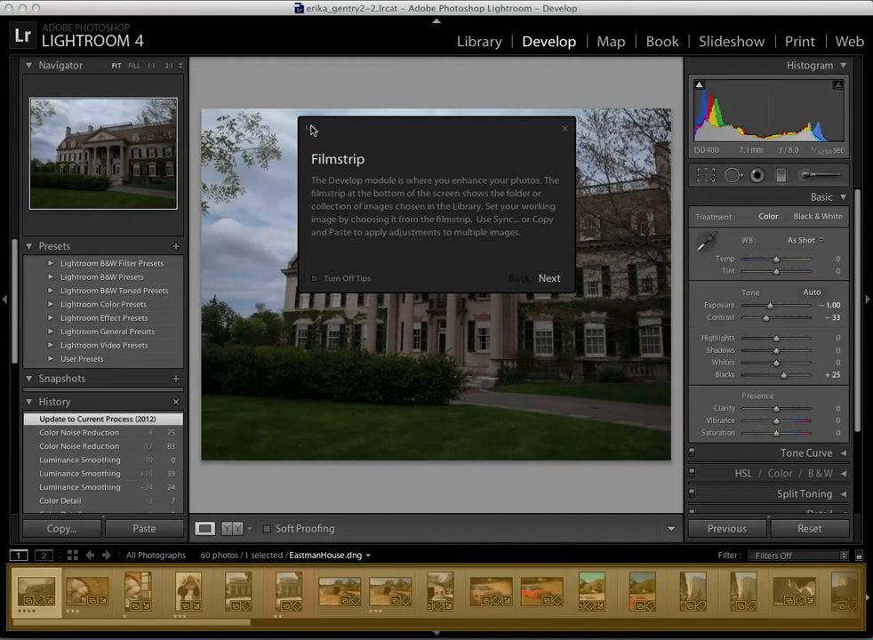
pyautogui.click(550, 278)
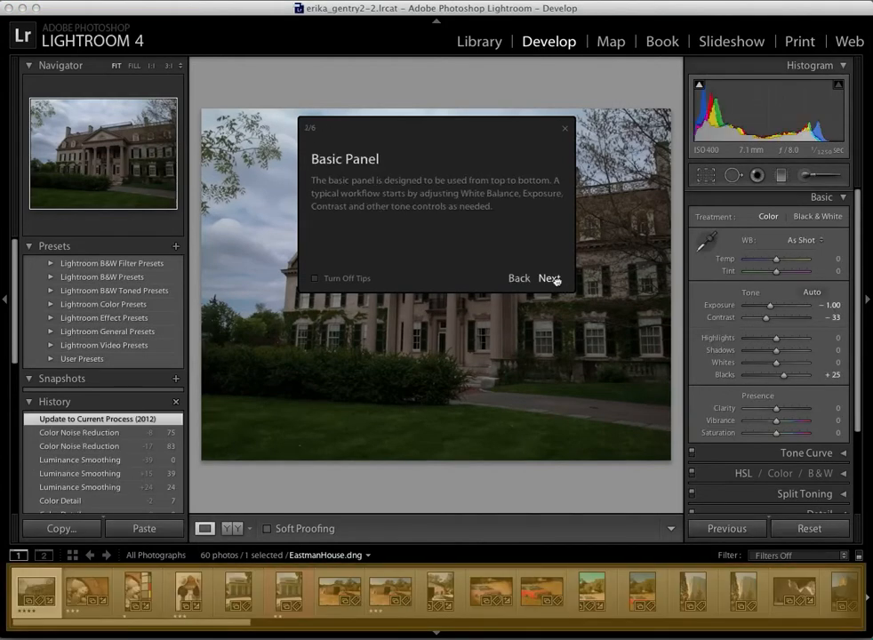
pyautogui.click(551, 278)
pyautogui.click(550, 279)
pyautogui.click(551, 279)
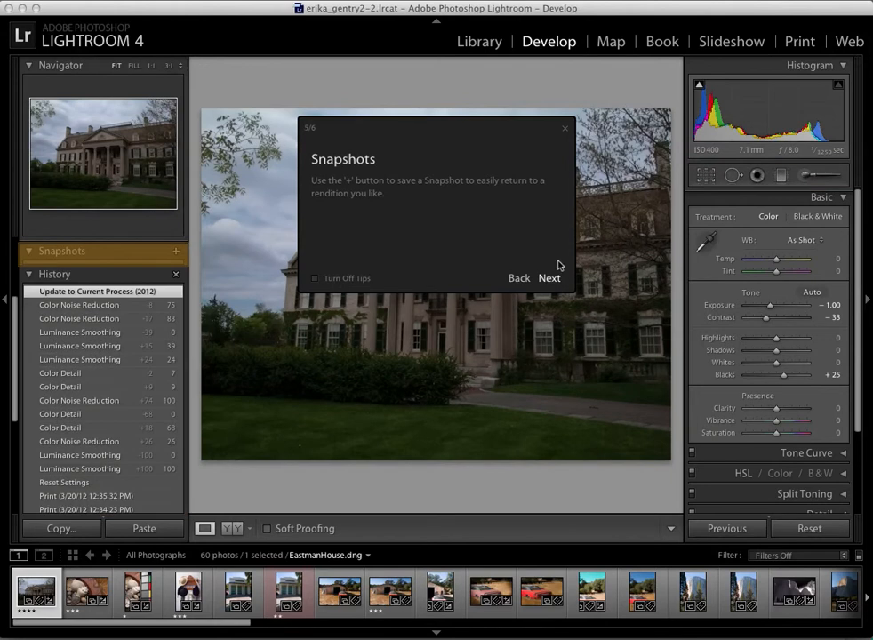
pyautogui.click(568, 128)
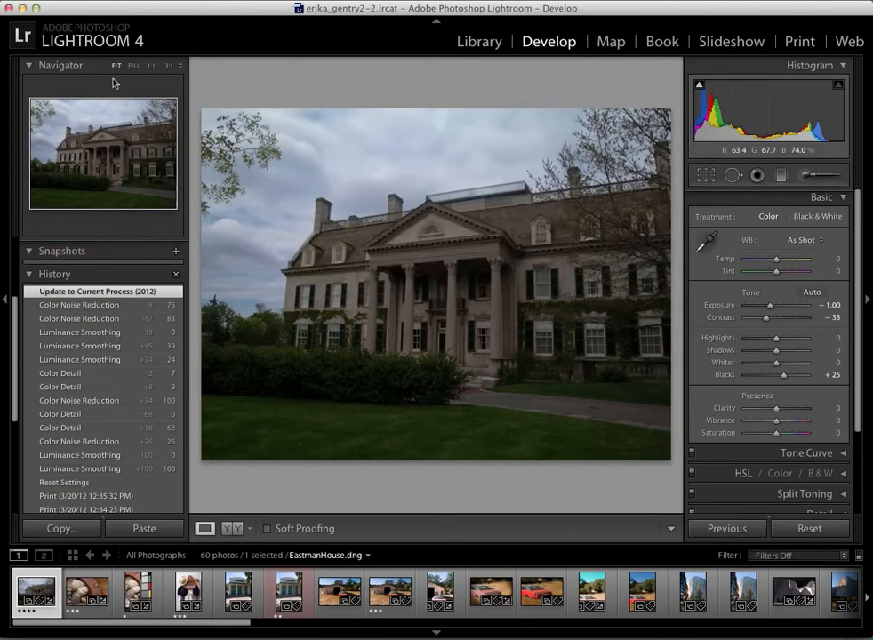
# Collapse the Basic adjustments, convert the Eastman House photo to black and white, and hide the Navigator and History side to enlarge the preview.
pyautogui.click(847, 199)
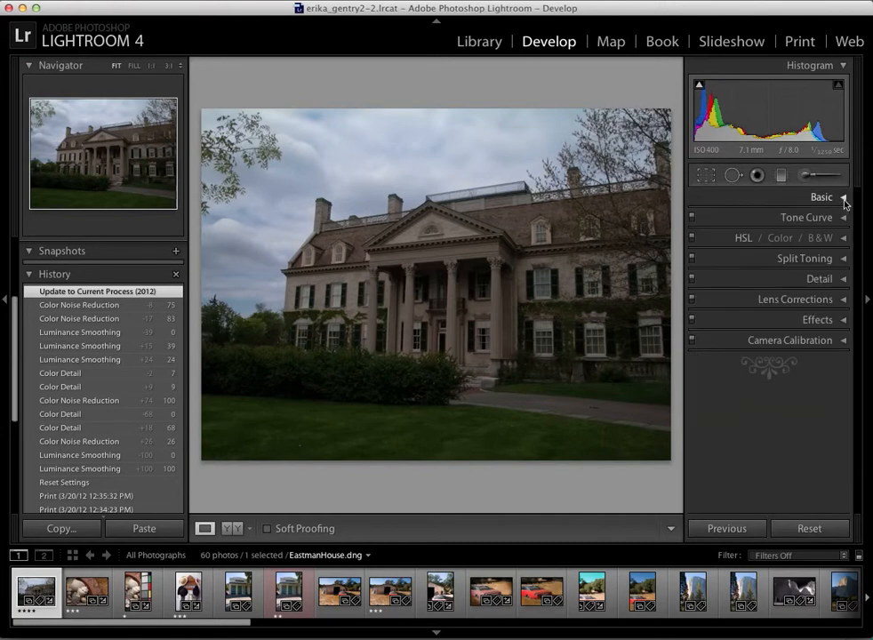
pyautogui.click(820, 240)
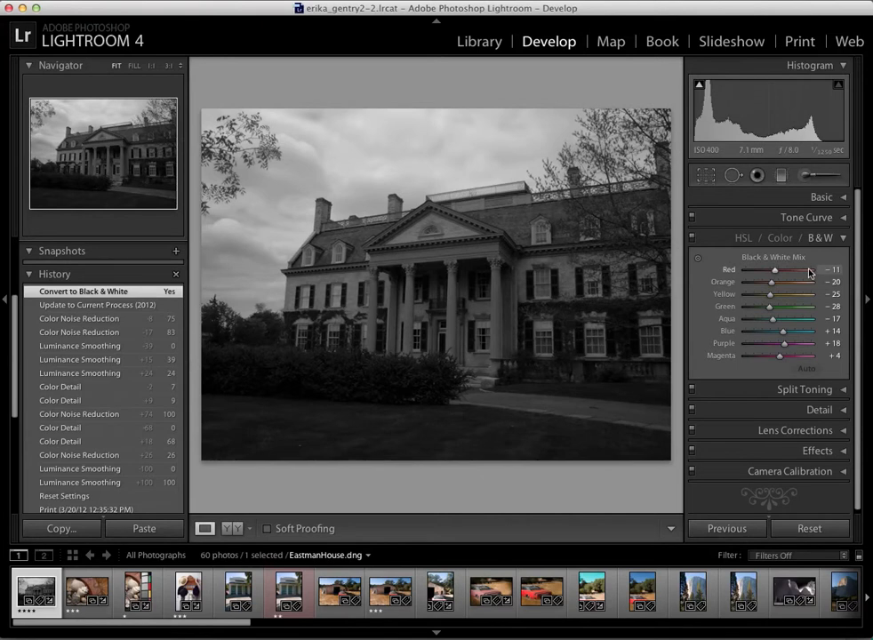
pyautogui.click(7, 298)
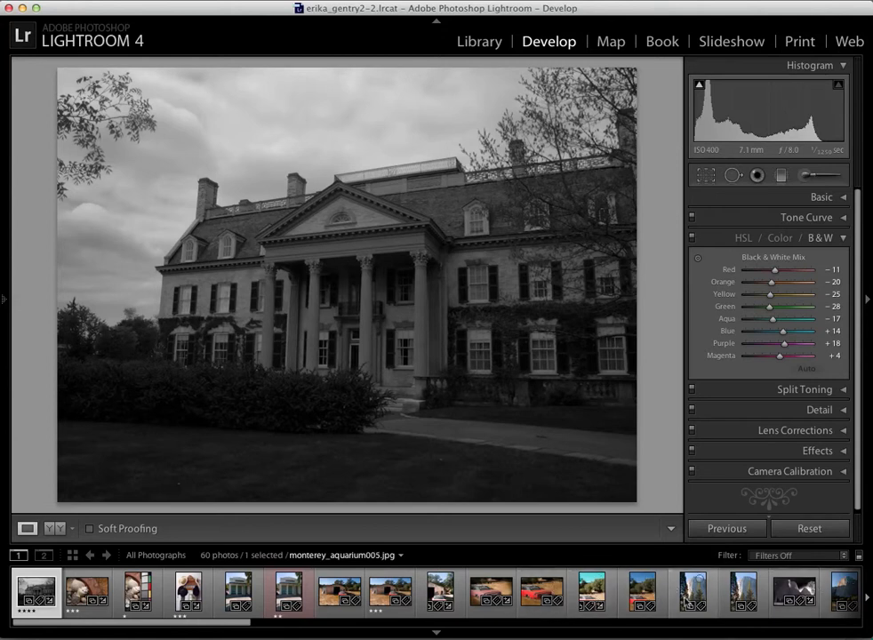
# Convert the vertical red car photo with the trees and blue sky to black and white and set its Blue mix to -1.
pyautogui.click(642, 602)
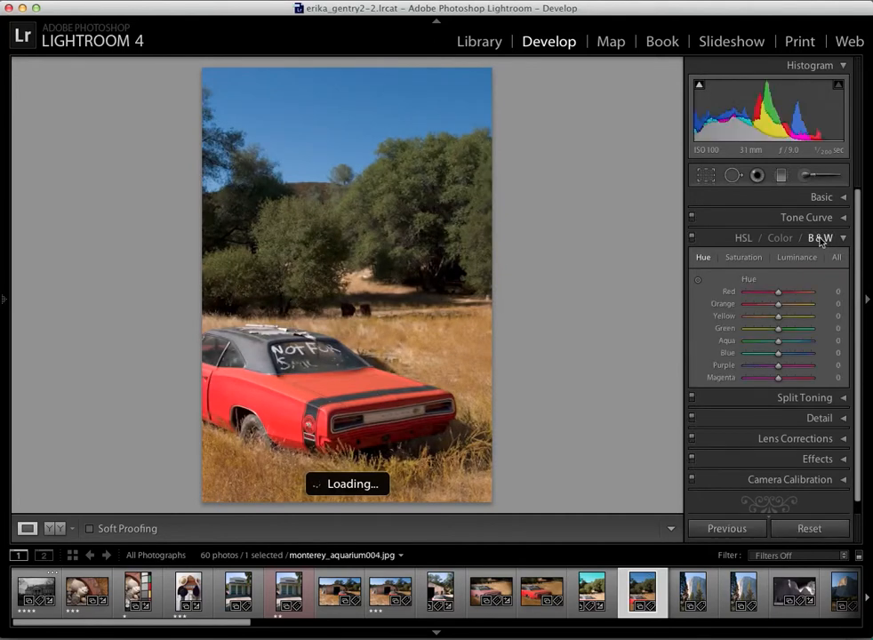
pyautogui.click(821, 239)
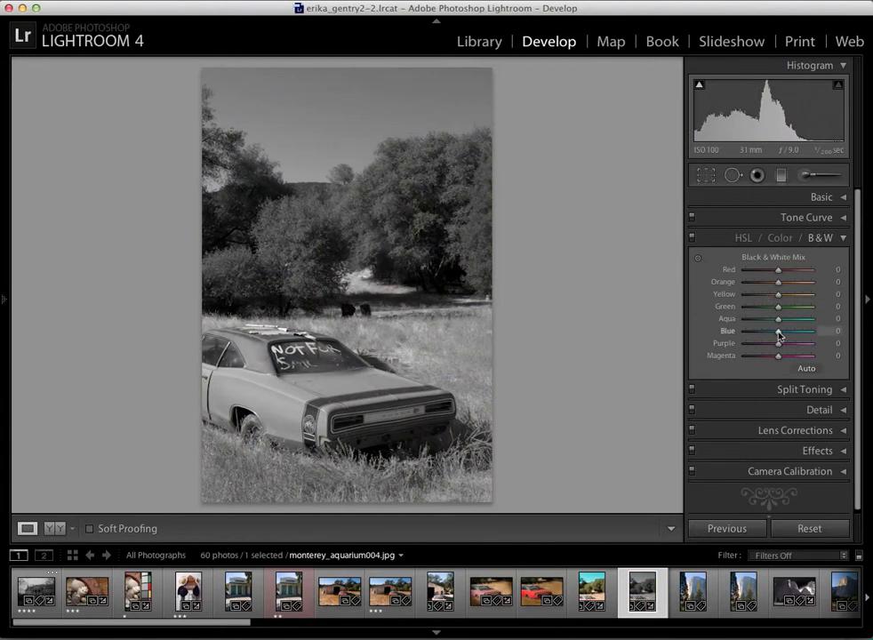
pyautogui.moveTo(780, 332)
pyautogui.mouseDown()
pyautogui.moveTo(813, 331)
pyautogui.moveTo(740, 335)
pyautogui.moveTo(781, 336)
pyautogui.mouseUp()
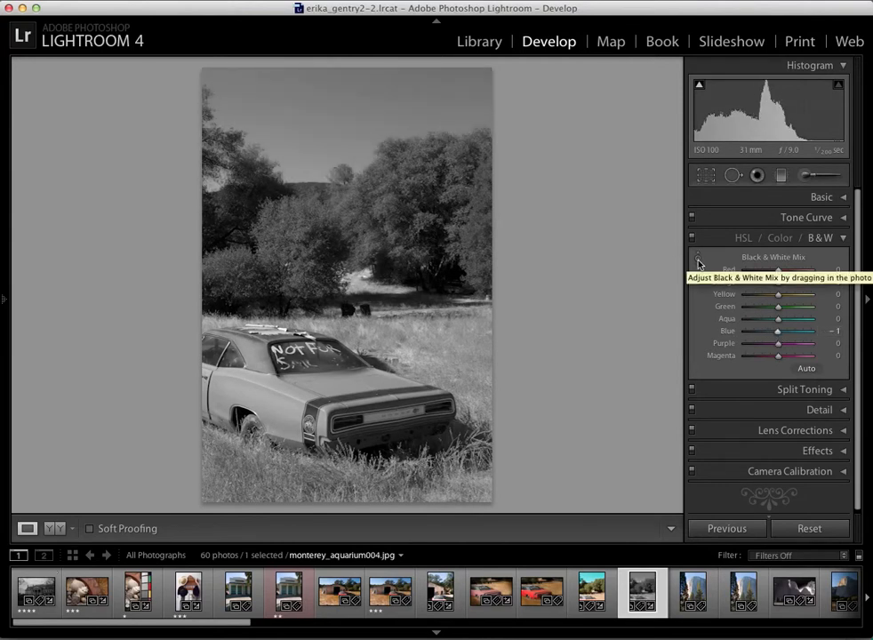
# Brighten the car and foliage tones with the Target Adjustment Tool and mix sliders, setting Red to +73, Orange to +58 and Green to +28.
pyautogui.click(698, 259)
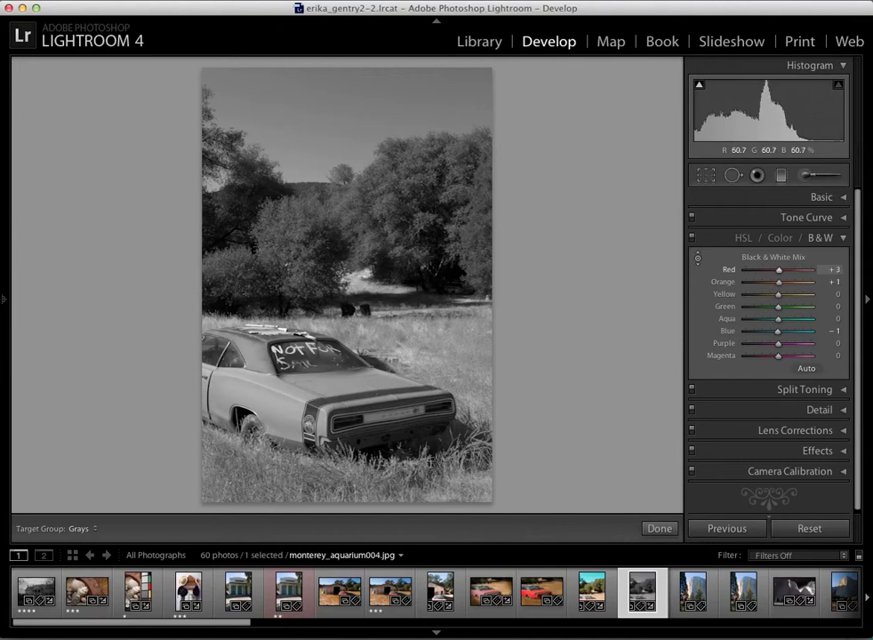
pyautogui.moveTo(267, 388); pyautogui.dragTo(267, 343)
pyautogui.moveTo(328, 384); pyautogui.dragTo(327, 384)
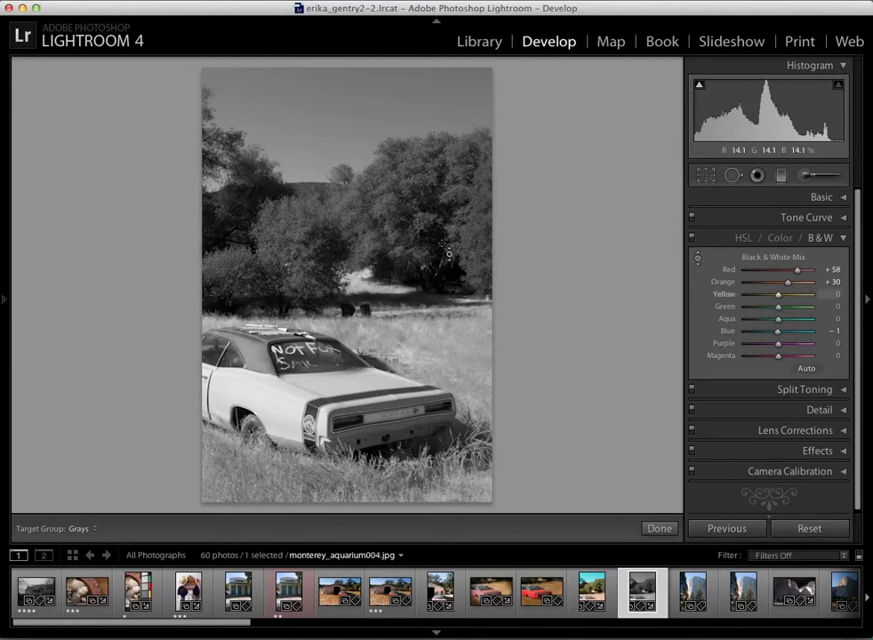
pyautogui.moveTo(790, 285); pyautogui.dragTo(797, 307)
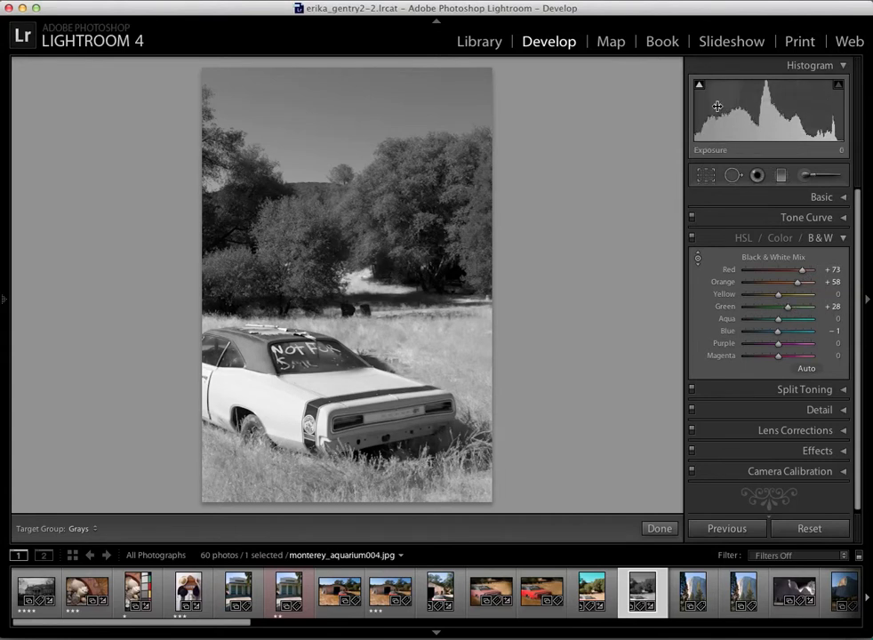
# Raise the Whites to +31 and lower the Blacks to -100 directly on the histogram.
pyautogui.moveTo(831, 116); pyautogui.dragTo(844, 115)
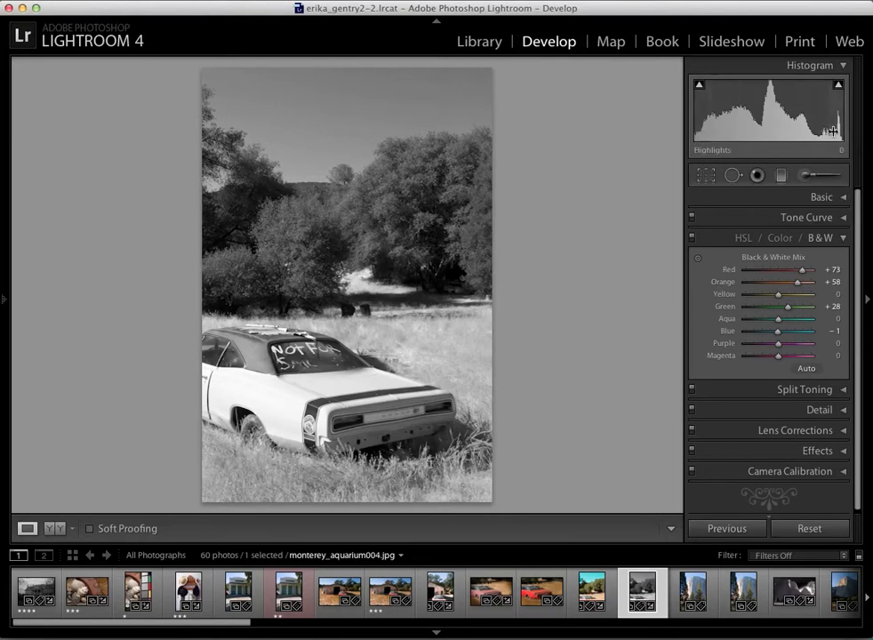
pyautogui.moveTo(712, 111); pyautogui.dragTo(681, 111)
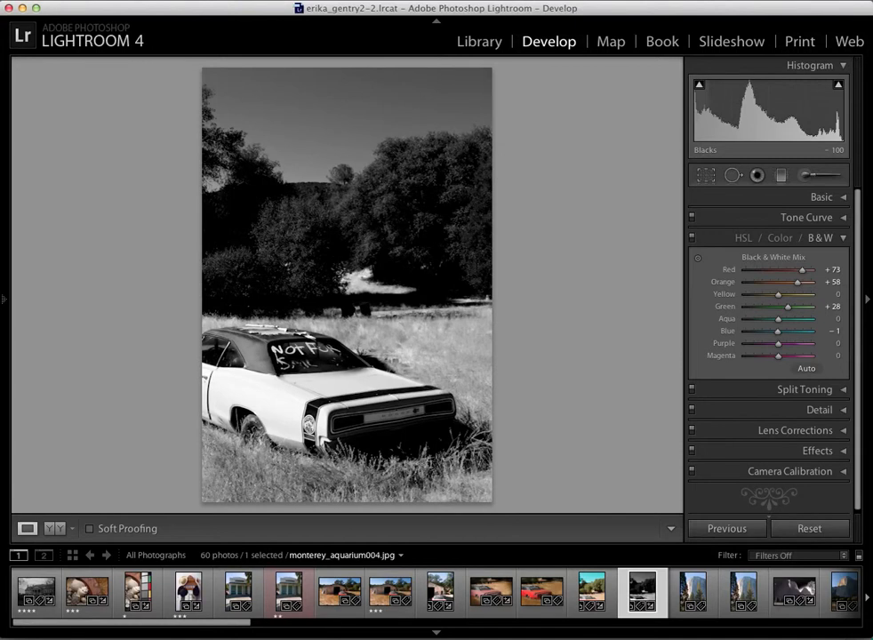
# Turn on the shadow and highlight clipping warnings and raise the Blacks on the histogram to recover the clipped shadows.
pyautogui.click(700, 85)
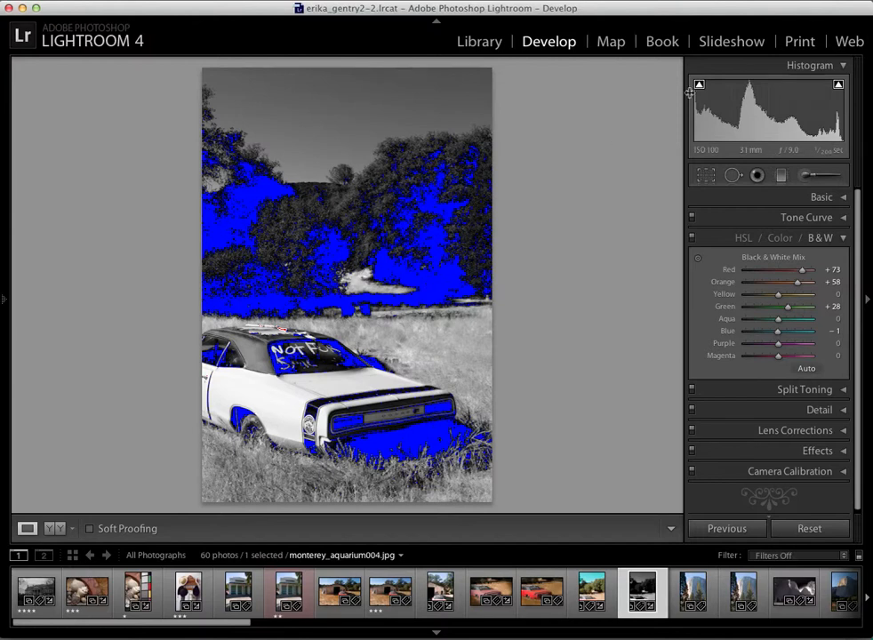
pyautogui.click(700, 86)
pyautogui.click(700, 87)
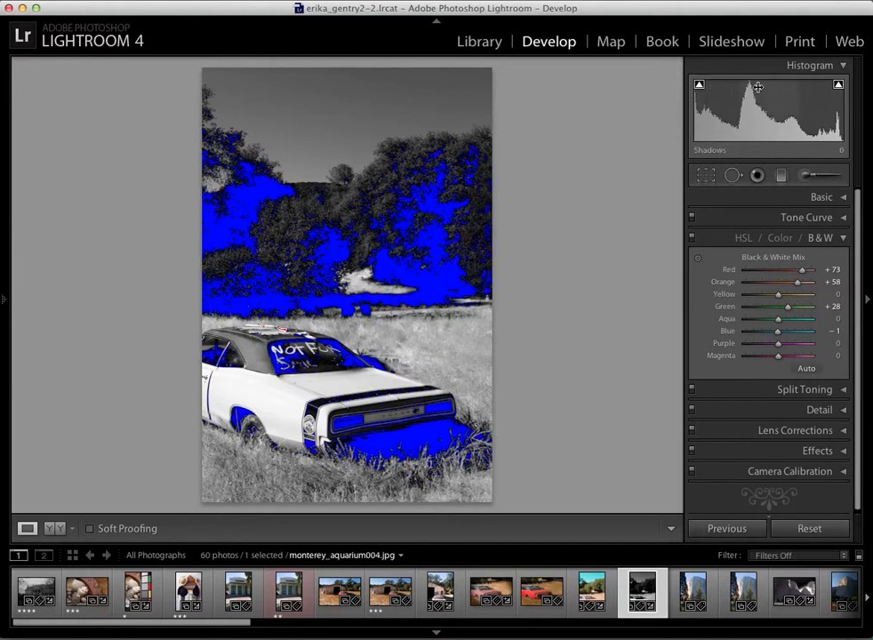
pyautogui.click(845, 89)
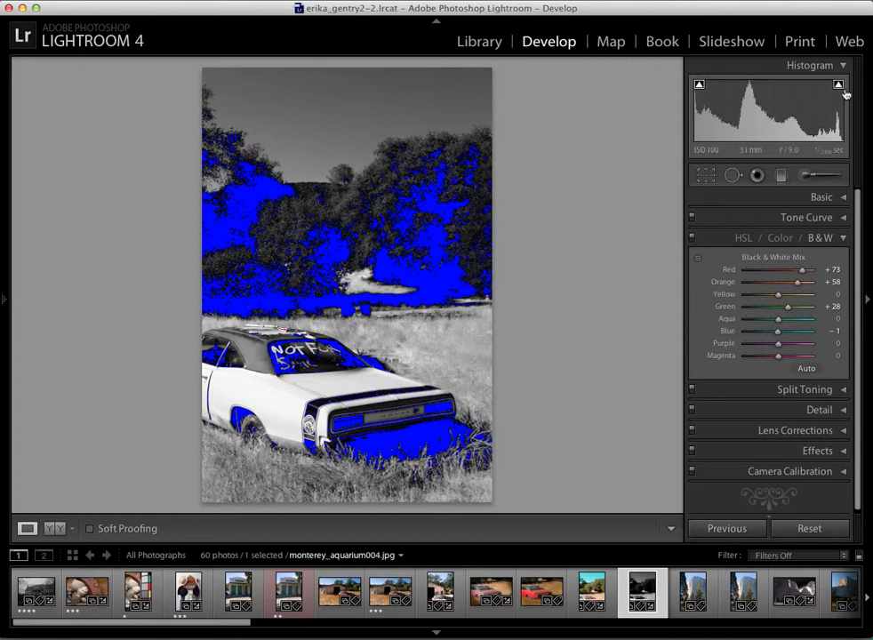
pyautogui.click(699, 87)
pyautogui.click(699, 87)
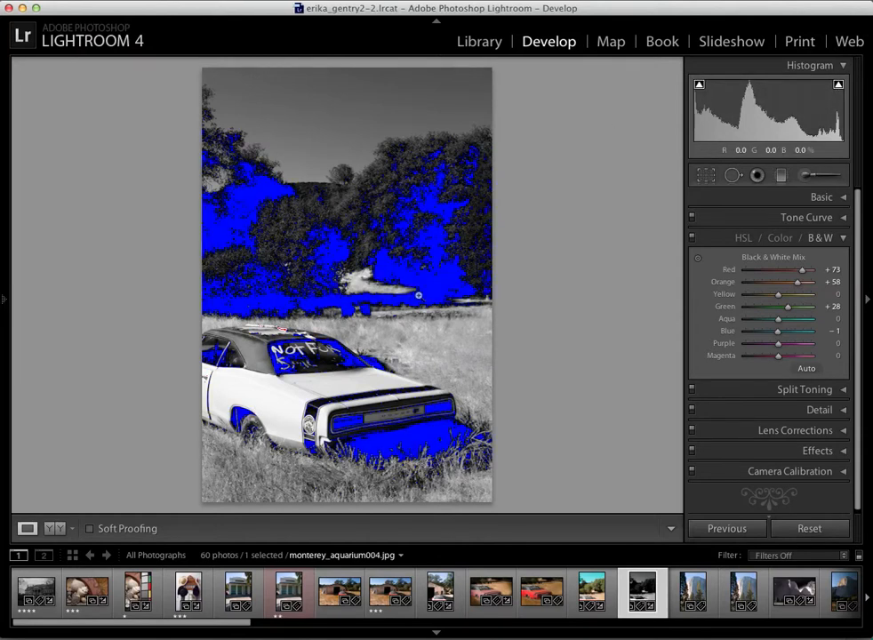
pyautogui.moveTo(699, 108)
pyautogui.mouseDown()
pyautogui.moveTo(750, 109)
pyautogui.moveTo(704, 124)
pyautogui.mouseUp()
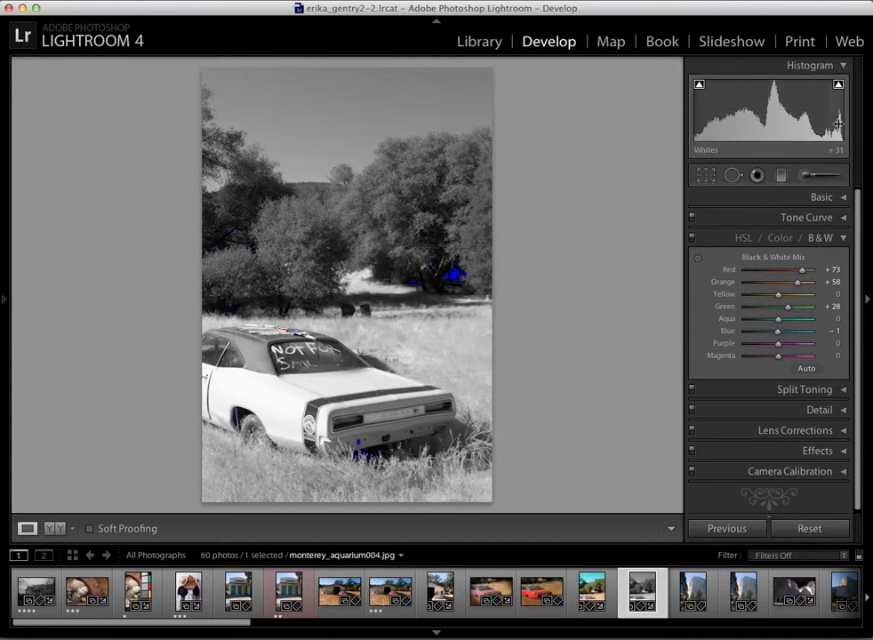
# Raise the Blacks to +100 and lower the Whites to -21 and Highlights to -86 on the histogram.
pyautogui.moveTo(834, 113); pyautogui.dragTo(698, 131)
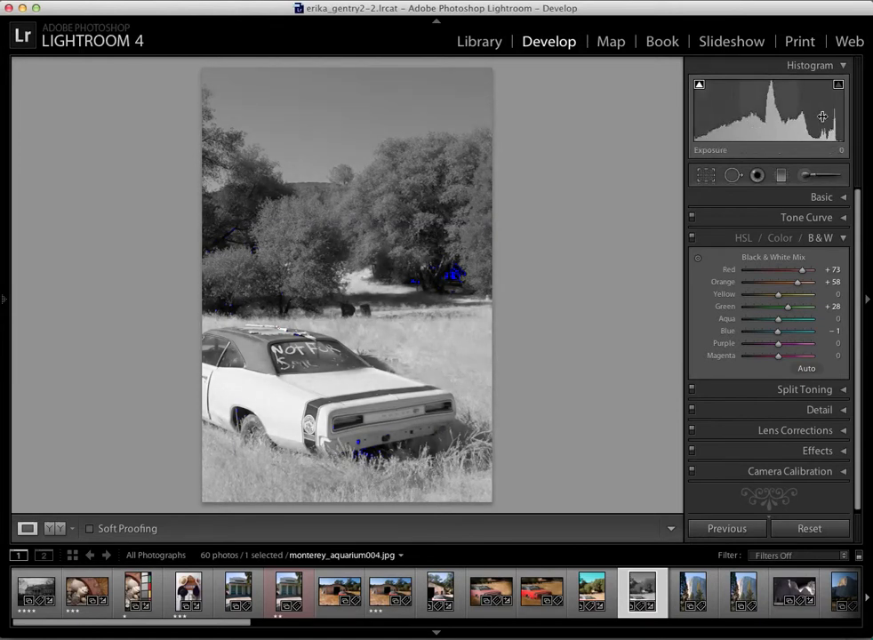
pyautogui.moveTo(843, 116); pyautogui.dragTo(822, 117)
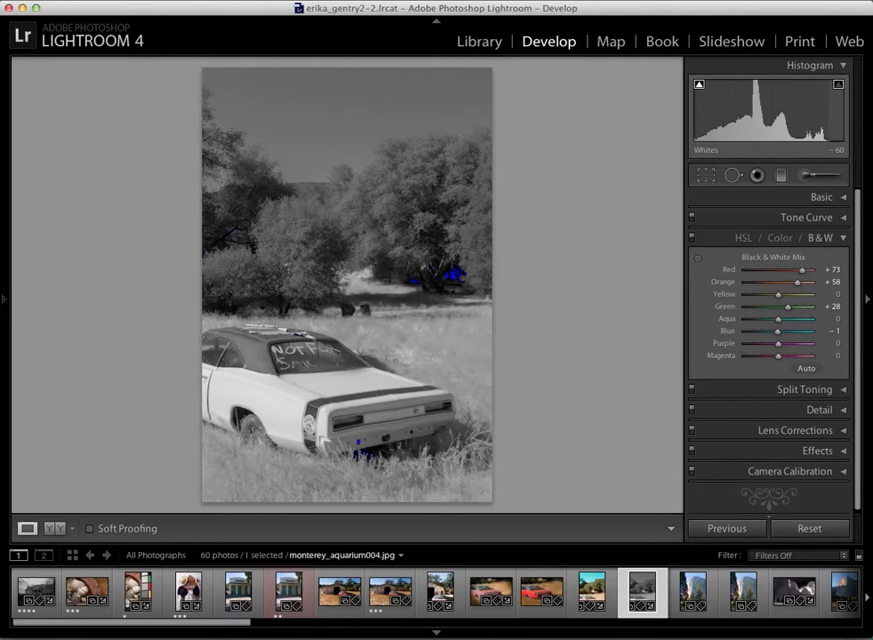
pyautogui.moveTo(833, 117); pyautogui.dragTo(838, 117)
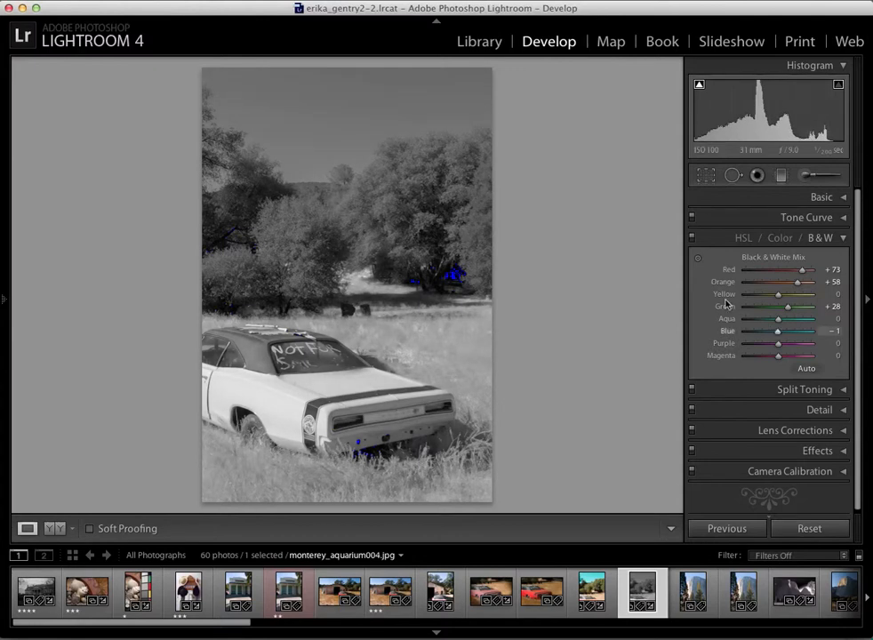
# Set the Yellow mix to +41 and Blue to -35, and raise the Highlights to -18 and Whites to +10 on the histogram.
pyautogui.moveTo(770, 292); pyautogui.dragTo(766, 330)
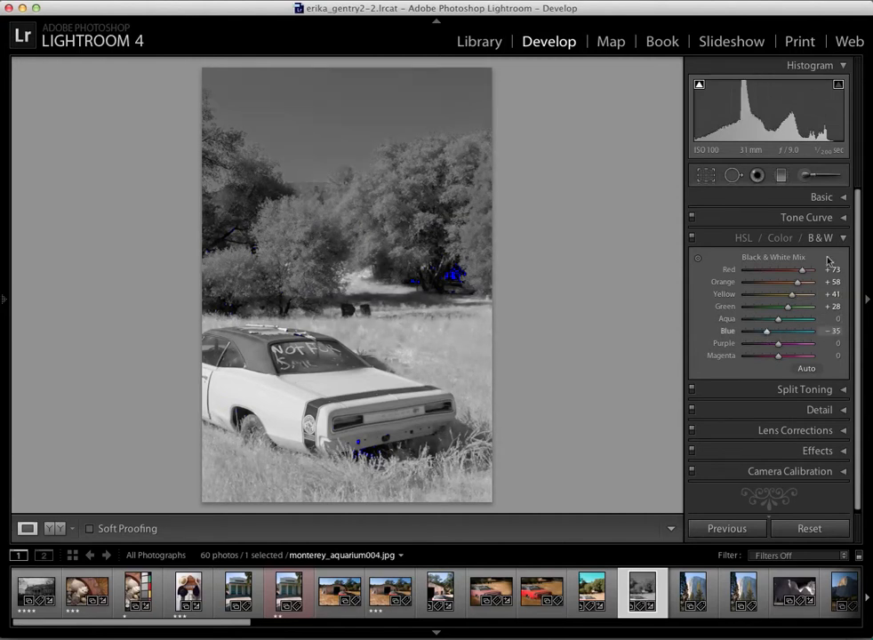
pyautogui.moveTo(807, 112); pyautogui.dragTo(847, 131)
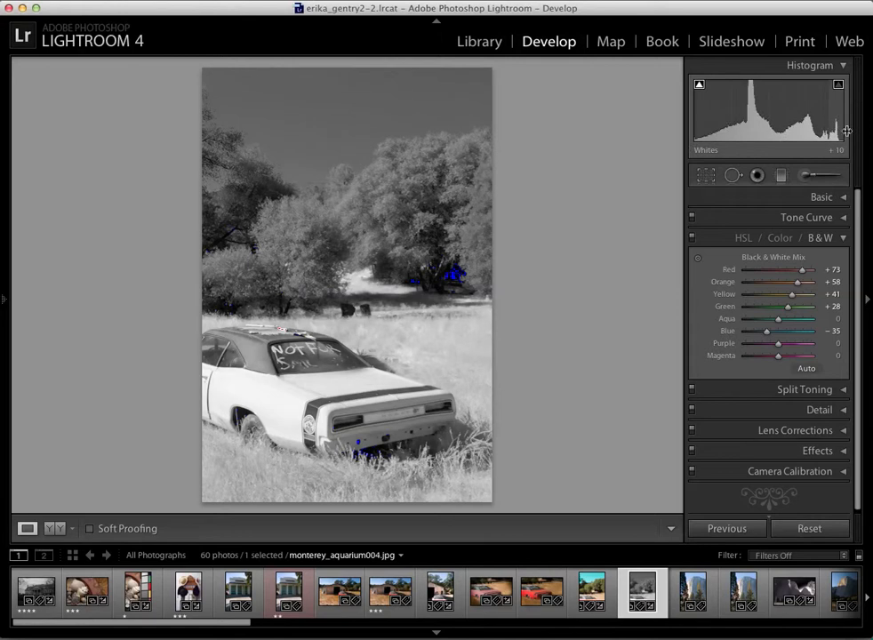
# Inspect the clipped shadows under the trees up close and compare the before and after versions side by side.
pyautogui.click(462, 271)
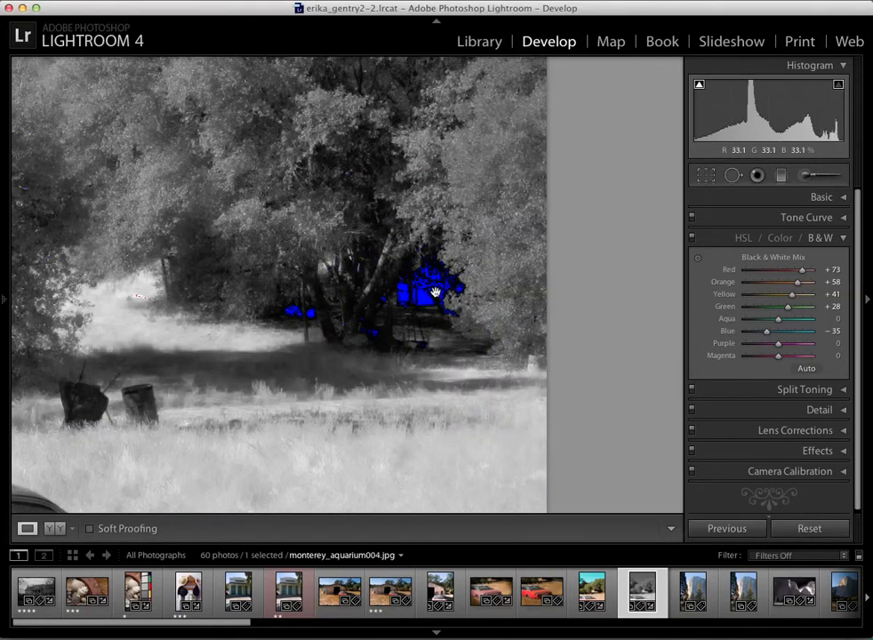
pyautogui.click(429, 298)
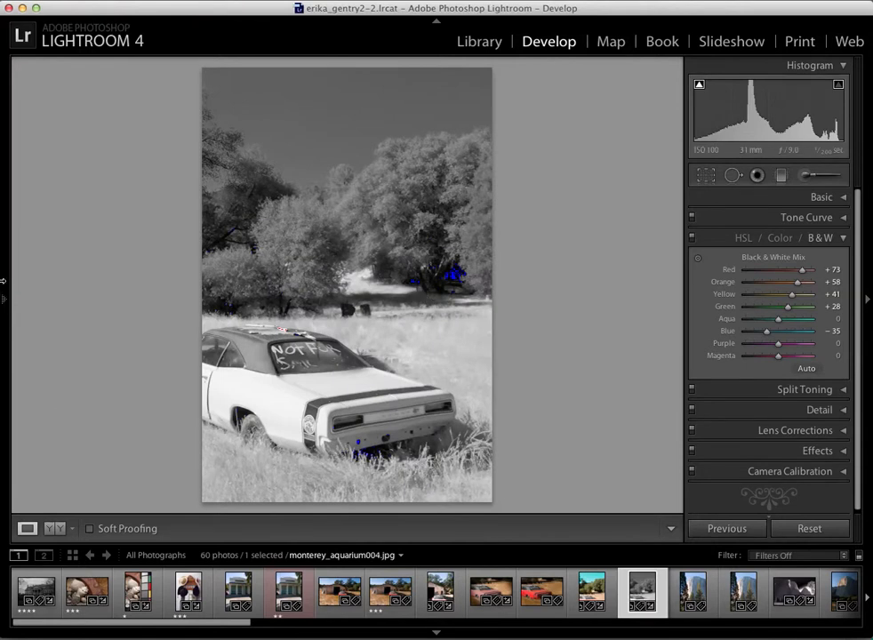
pyautogui.moveTo(4, 216)
pyautogui.click(60, 529)
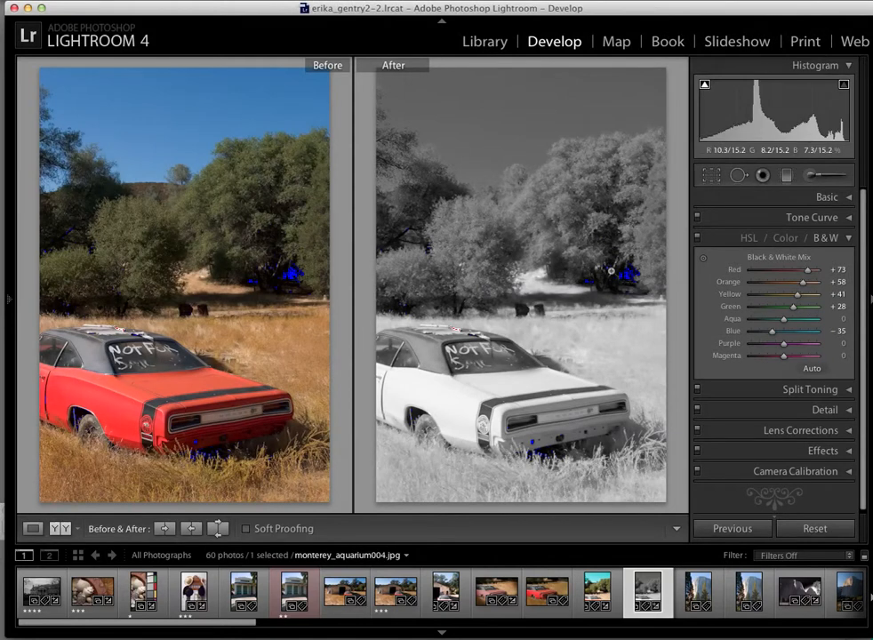
pyautogui.click(10, 302)
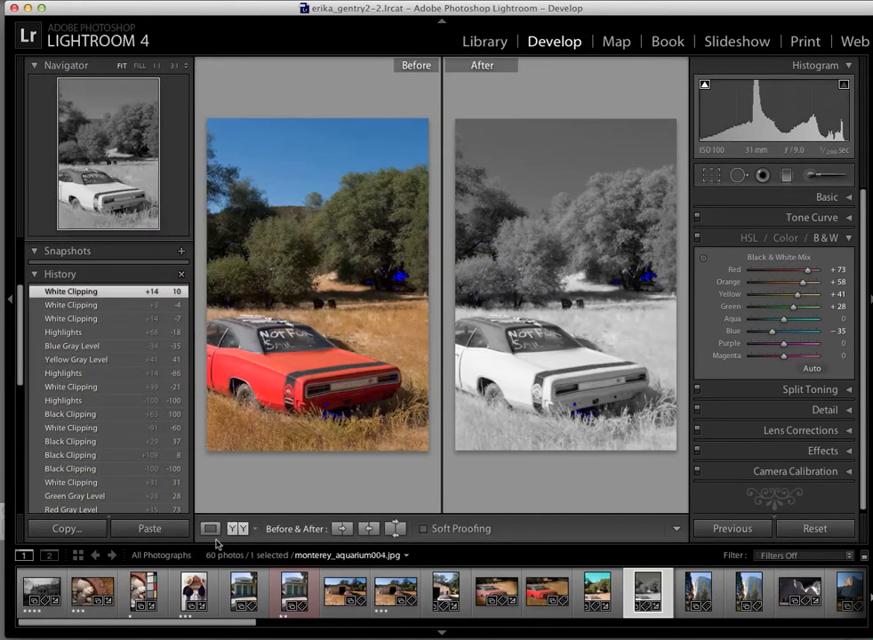
pyautogui.click(210, 528)
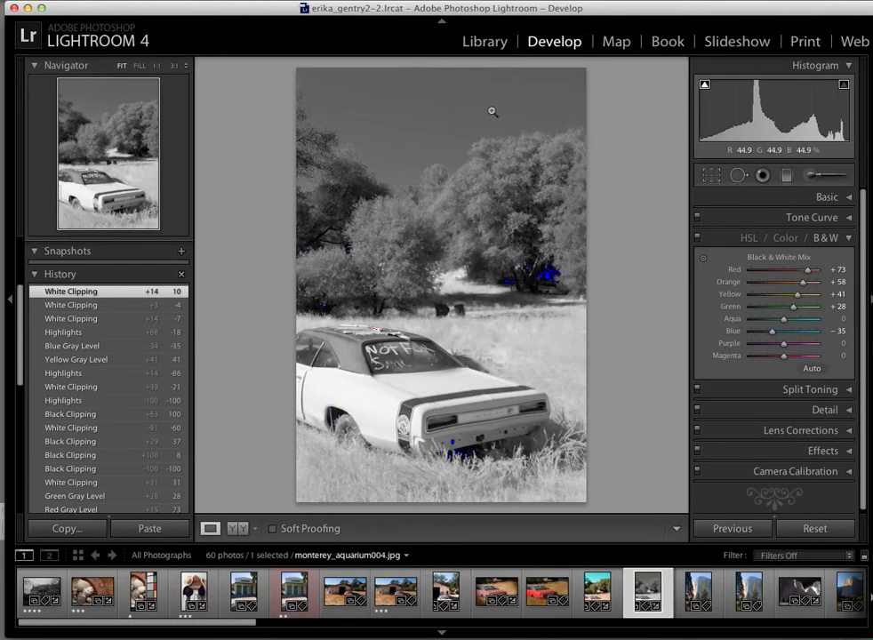
# Return to the Library grid of all photographs.
pyautogui.click(485, 42)
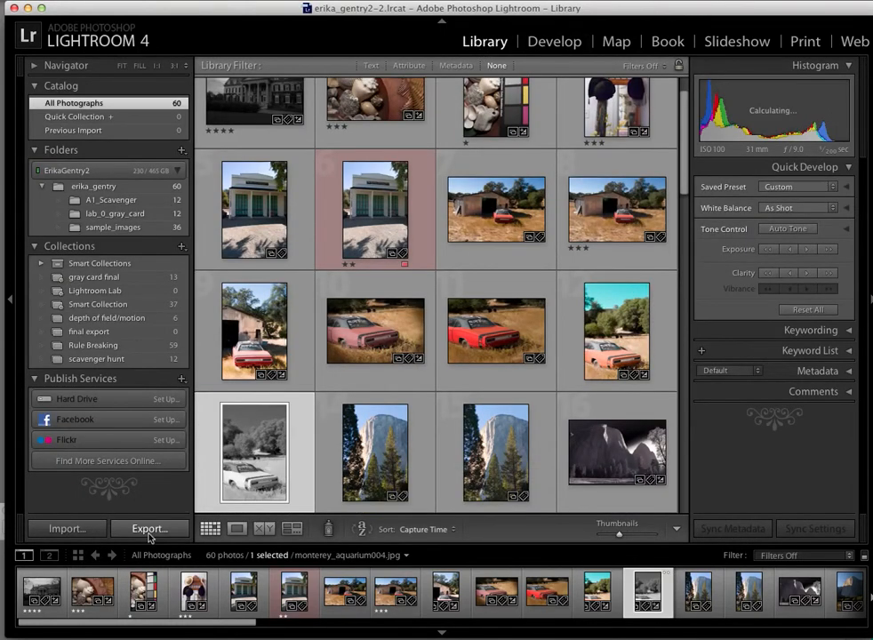
pyautogui.click(106, 0)
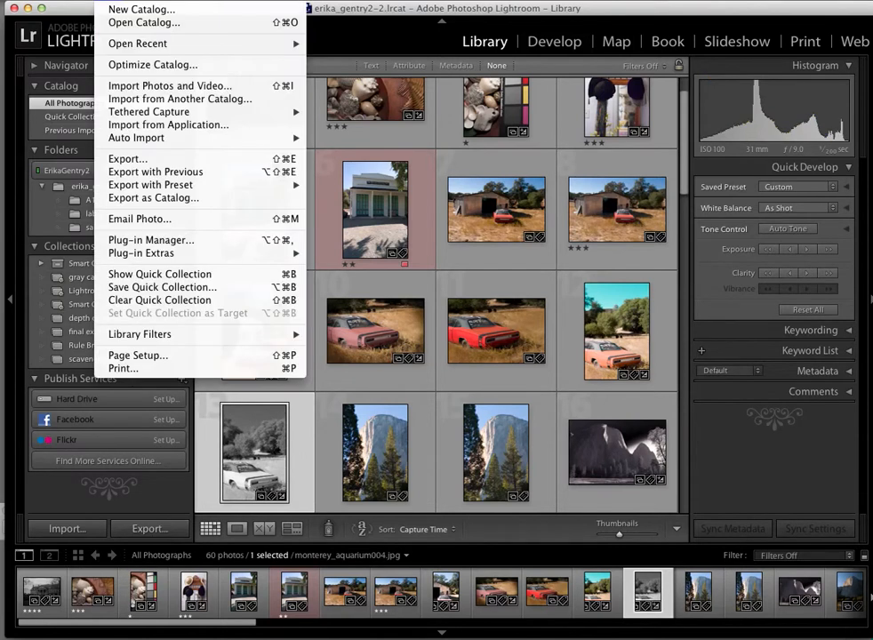
pyautogui.click(137, 161)
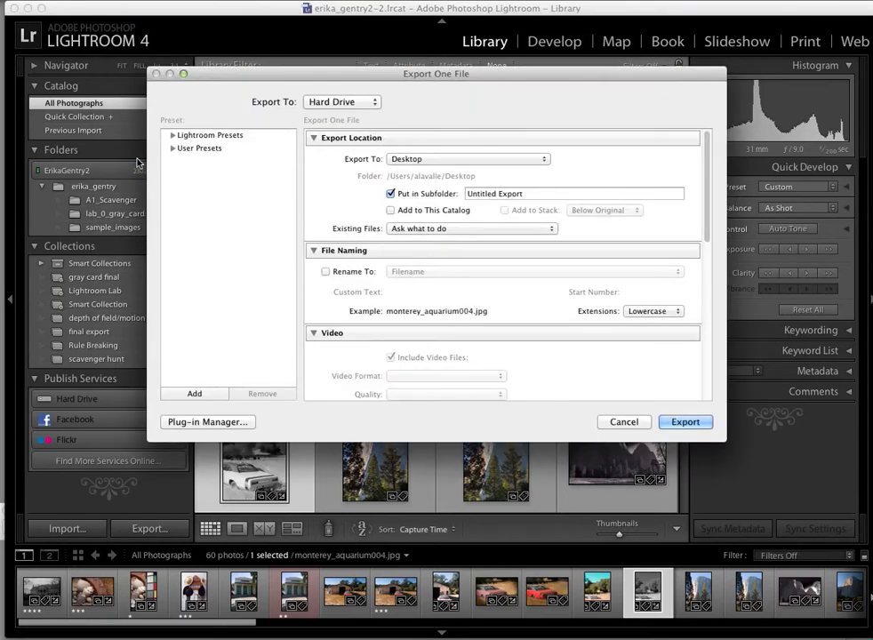
pyautogui.click(624, 421)
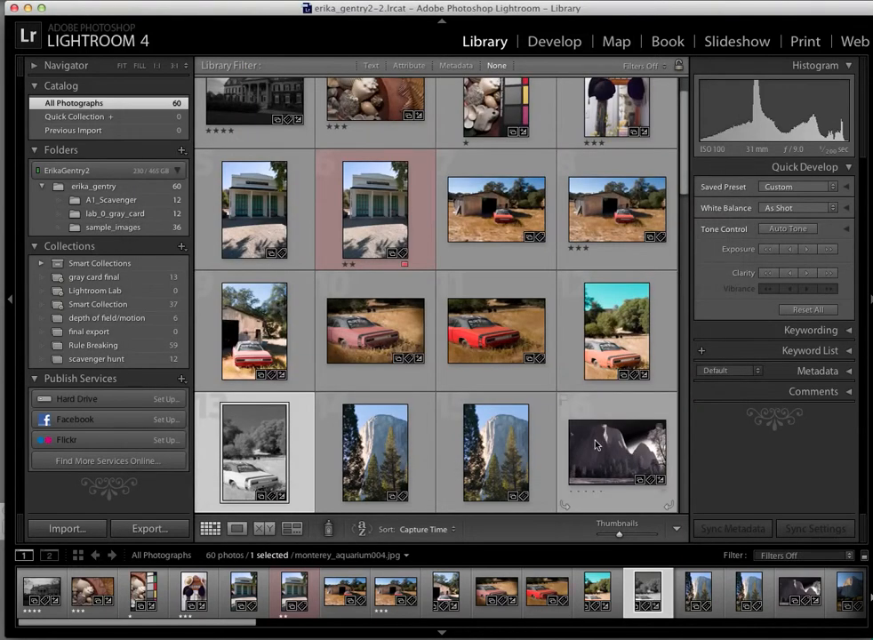
# Select the four converted photos together: the dark mountain landscape, the car, the columned house and the rocky landscape with the tree.
pyautogui.click(596, 445)
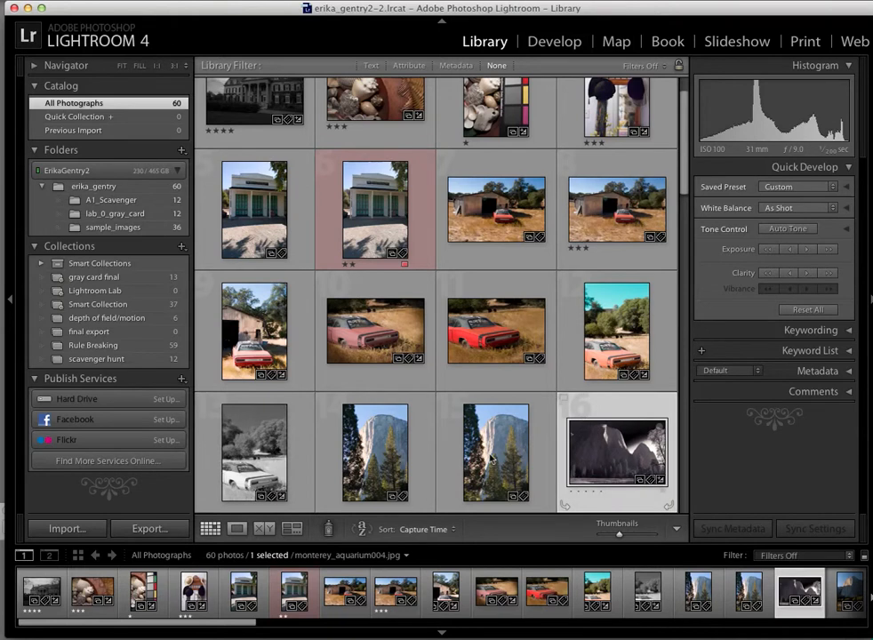
pyautogui.keyDown('super'); pyautogui.click(242, 459); pyautogui.keyUp('super')
pyautogui.keyDown('super'); pyautogui.click(267, 102); pyautogui.keyUp('super')
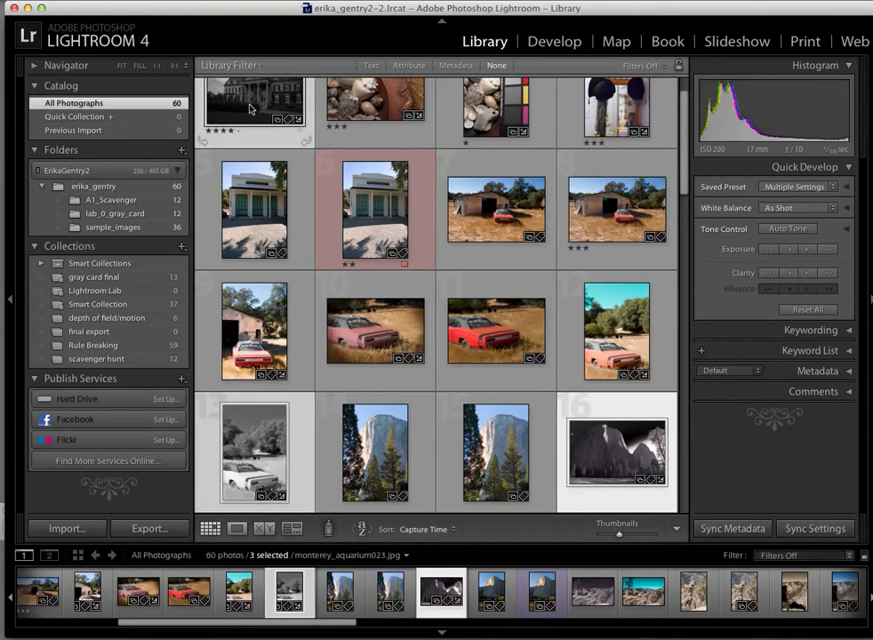
pyautogui.scroll(-4, 538, 233)
pyautogui.keyDown('super'); pyautogui.click(491, 346); pyautogui.keyUp('super')
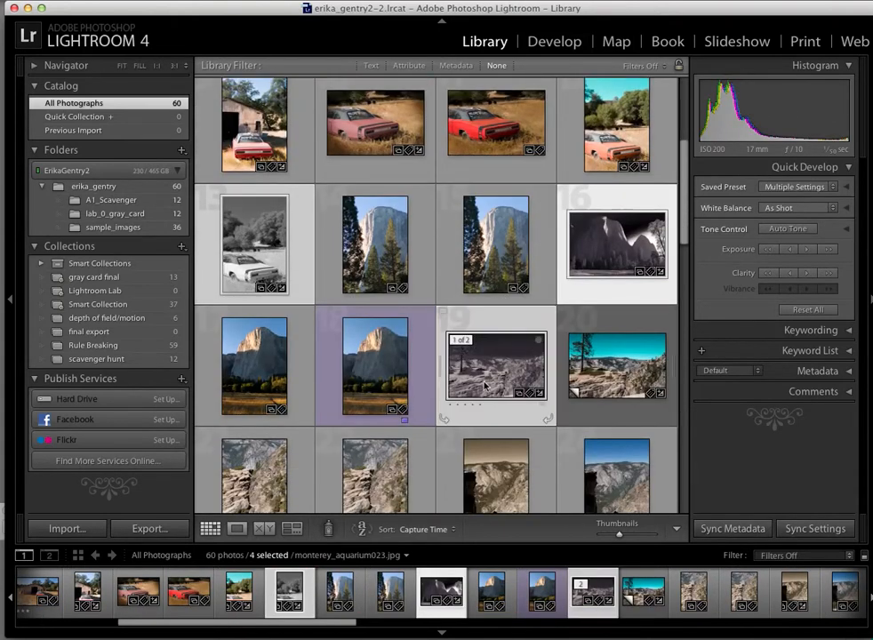
pyautogui.scroll(-1, 381, 368)
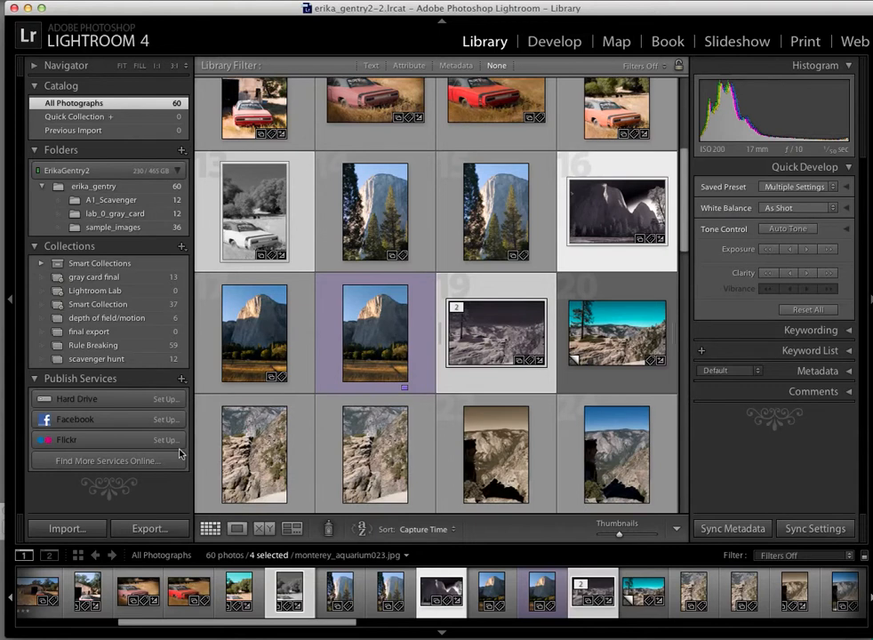
# Open the export settings for the selected photos and name the Desktop subfolder A2_lightshadow_ followed by the photographer's surname.
pyautogui.click(149, 531)
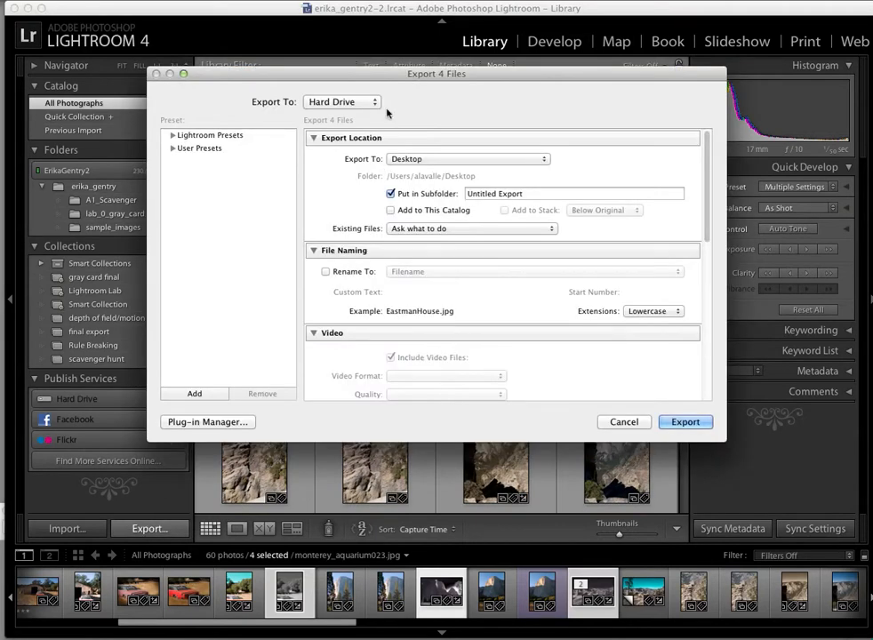
pyautogui.moveTo(394, 74); pyautogui.dragTo(365, 64)
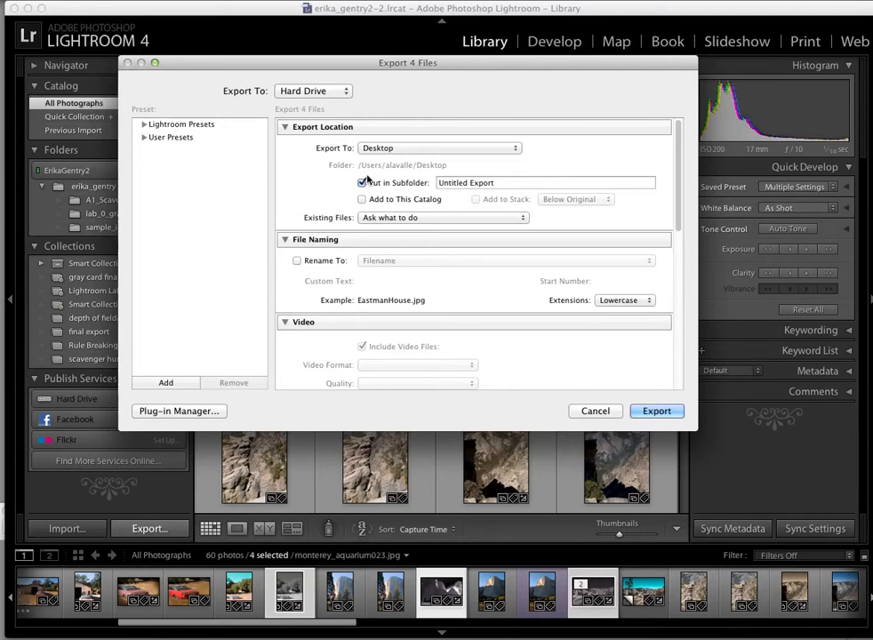
pyautogui.click(512, 183)
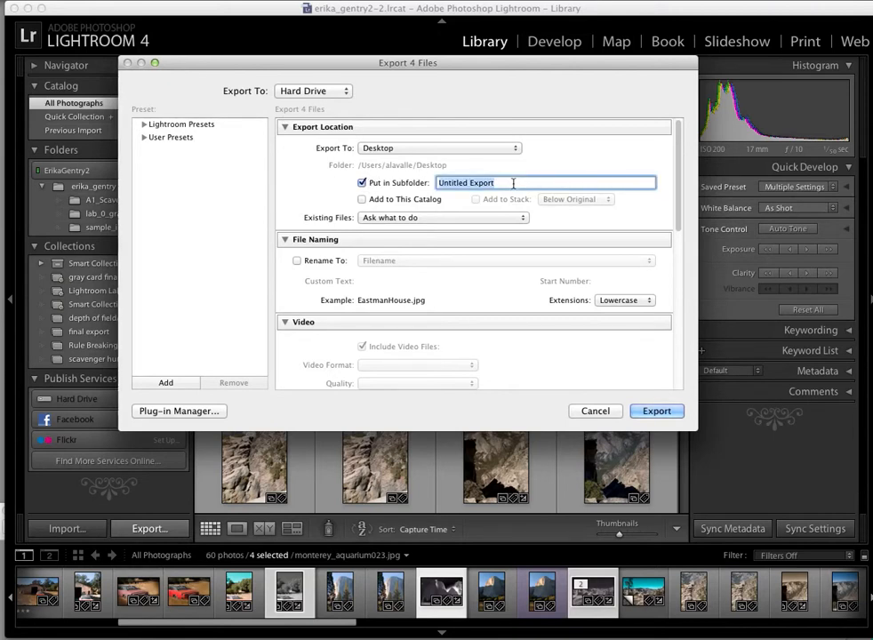
pyautogui.write('A')
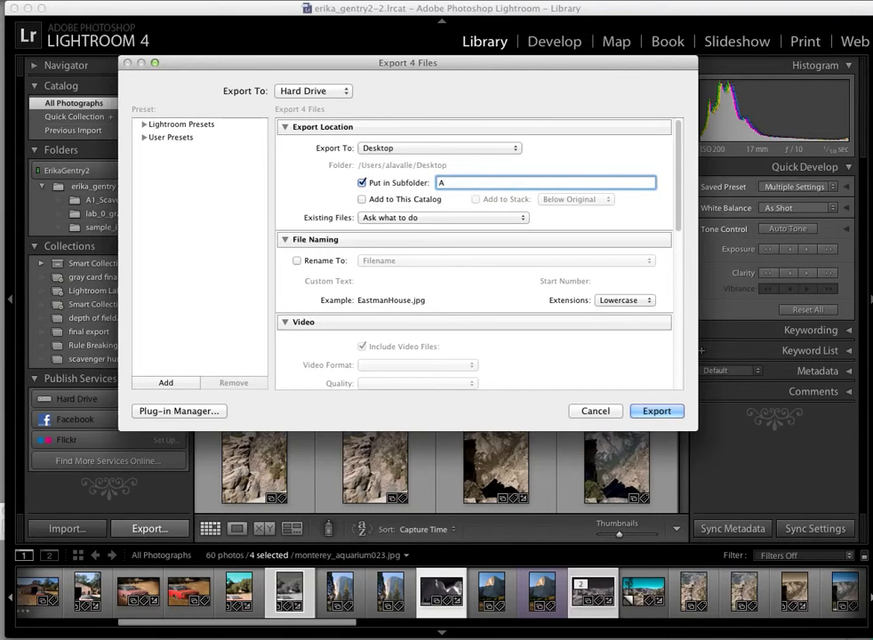
pyautogui.write('2_lightshadow_gent')
pyautogui.press('BackSpace')
pyautogui.press('BackSpace')
pyautogui.write('gentry')
# Set the export image format to DNG and export the selected photos.
pyautogui.scroll(-1, 383, 282)
pyautogui.scroll(-15, 383, 282)
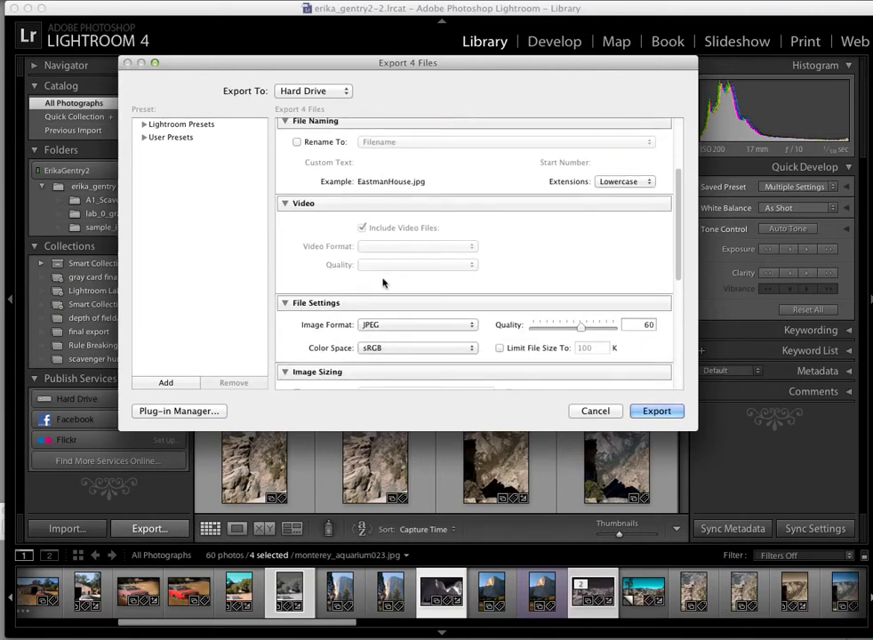
pyautogui.click(414, 202)
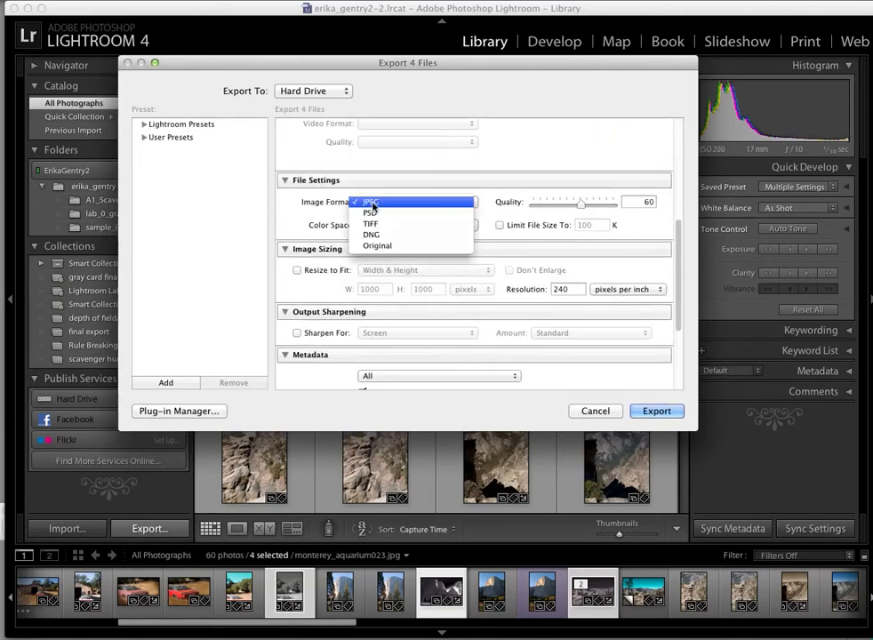
pyautogui.click(372, 235)
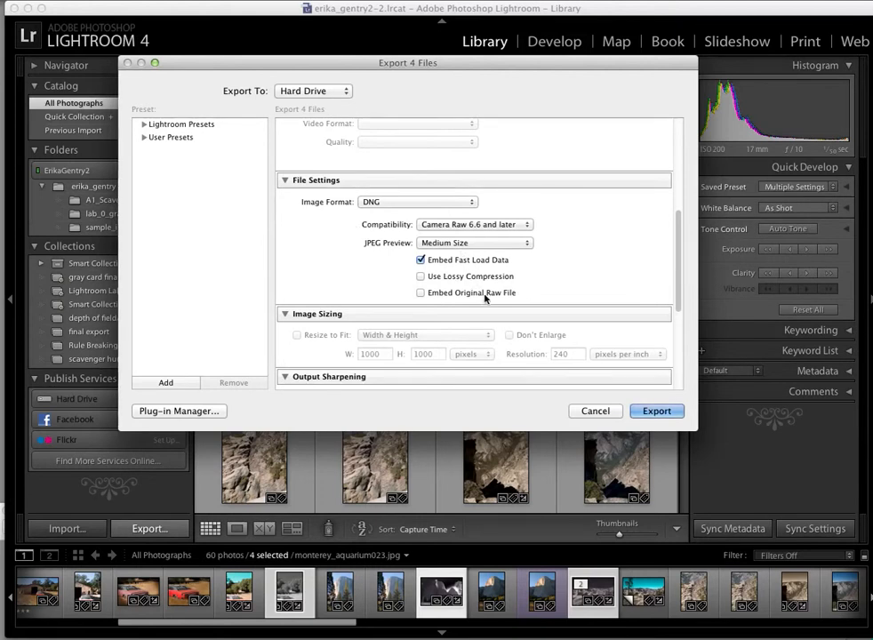
pyautogui.scroll(-5, 486, 298)
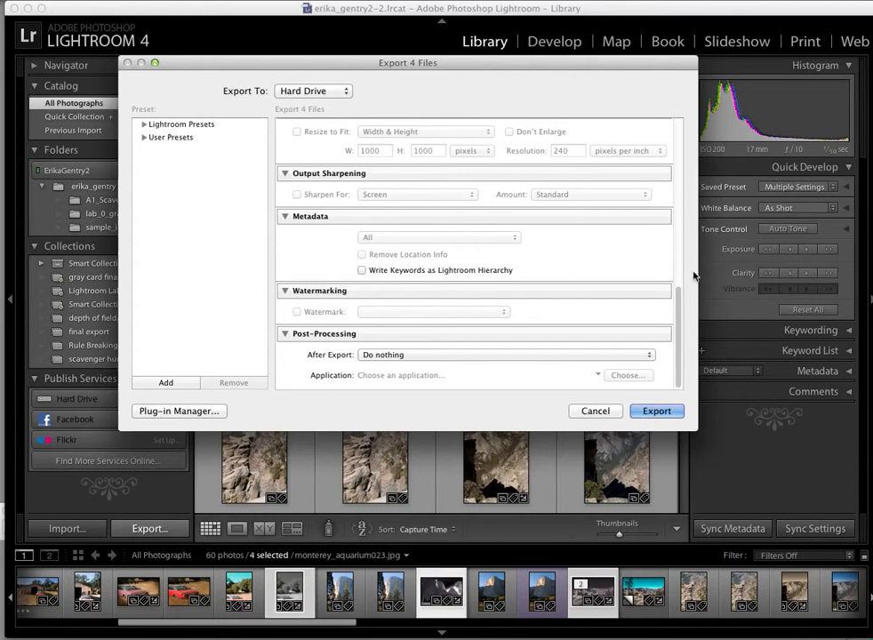
pyautogui.moveTo(677, 303); pyautogui.dragTo(677, 230)
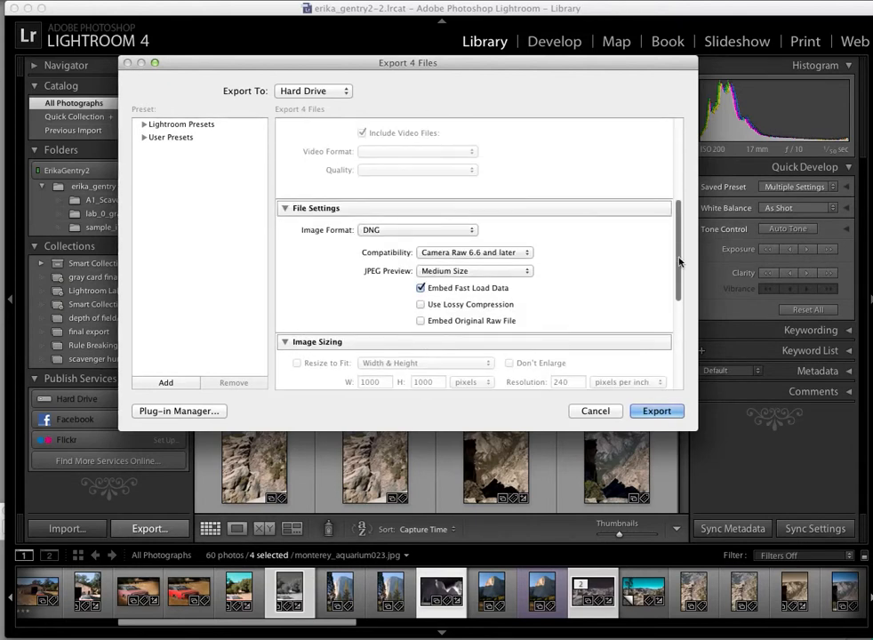
pyautogui.click(657, 411)
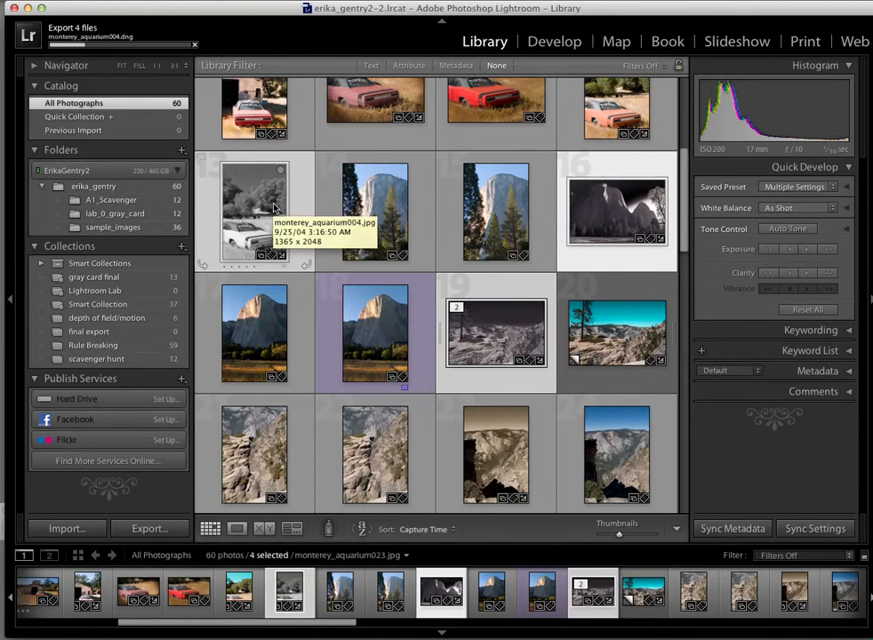
# Switch to the desktop and open the PH51 class folder inside the instructor's folder on the photography server.
pyautogui.click(13, 8)
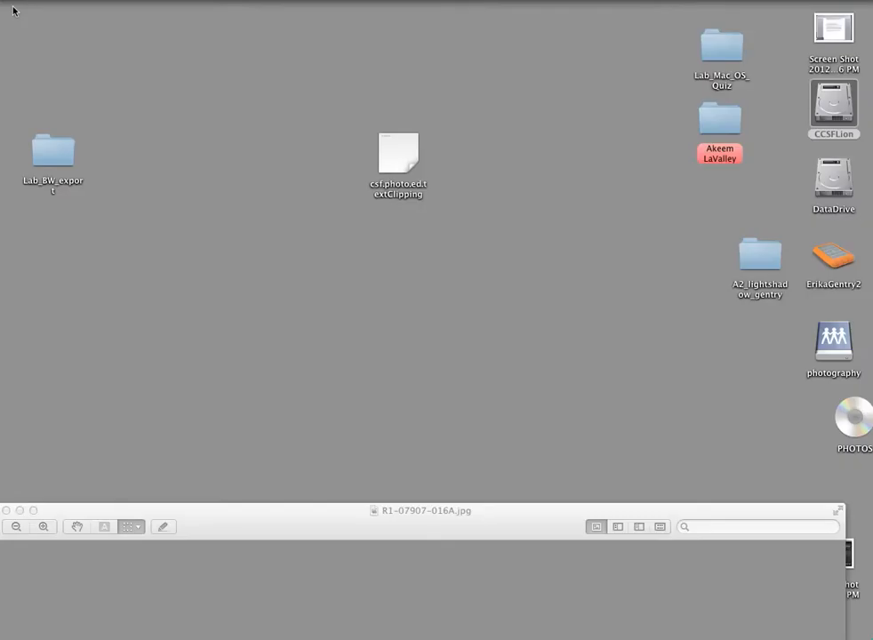
pyautogui.moveTo(752, 267); pyautogui.dragTo(690, 255)
pyautogui.click(832, 343)
pyautogui.doubleClick(831, 343)
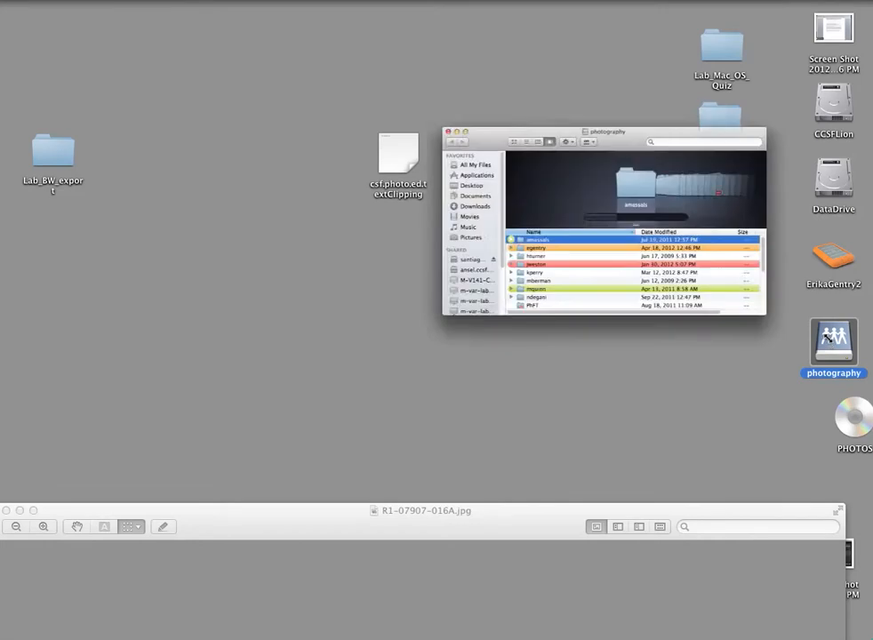
pyautogui.moveTo(512, 16); pyautogui.dragTo(297, 16)
pyautogui.doubleClick(140, 196)
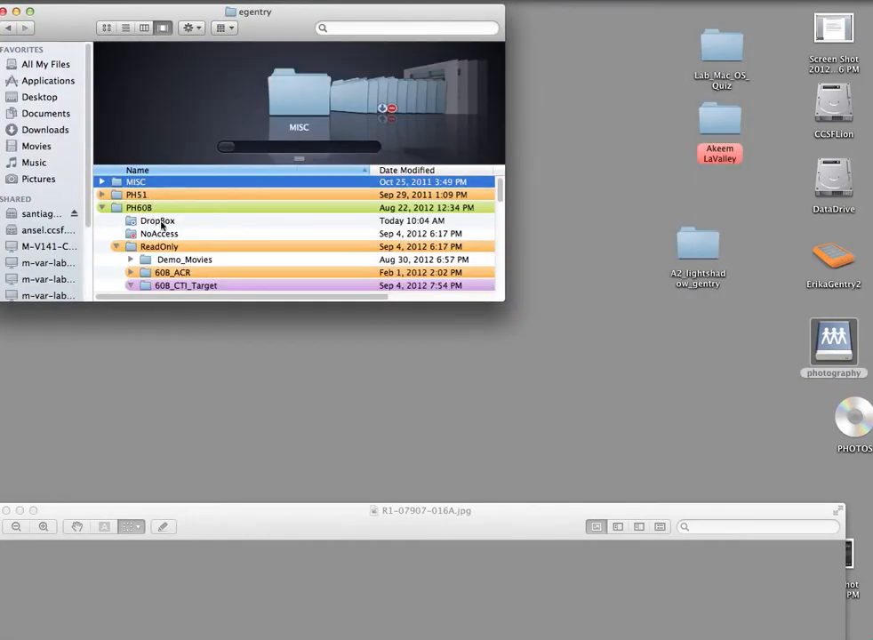
pyautogui.click(103, 208)
pyautogui.doubleClick(133, 195)
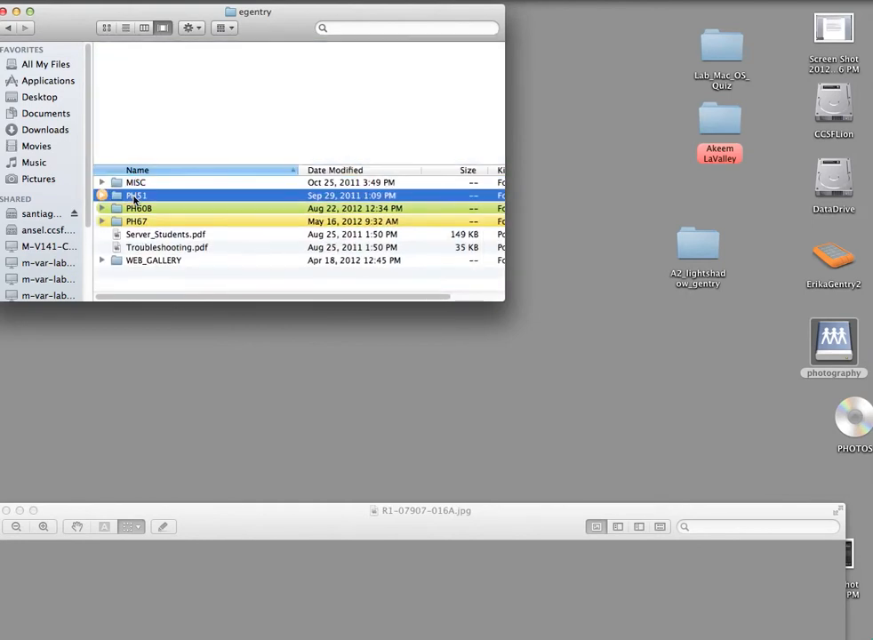
# Copy the exported A2_lightshadow folder from the desktop into the PH51 DropBox folder, accepting that its contents cannot be viewed.
pyautogui.moveTo(687, 256); pyautogui.dragTo(157, 186)
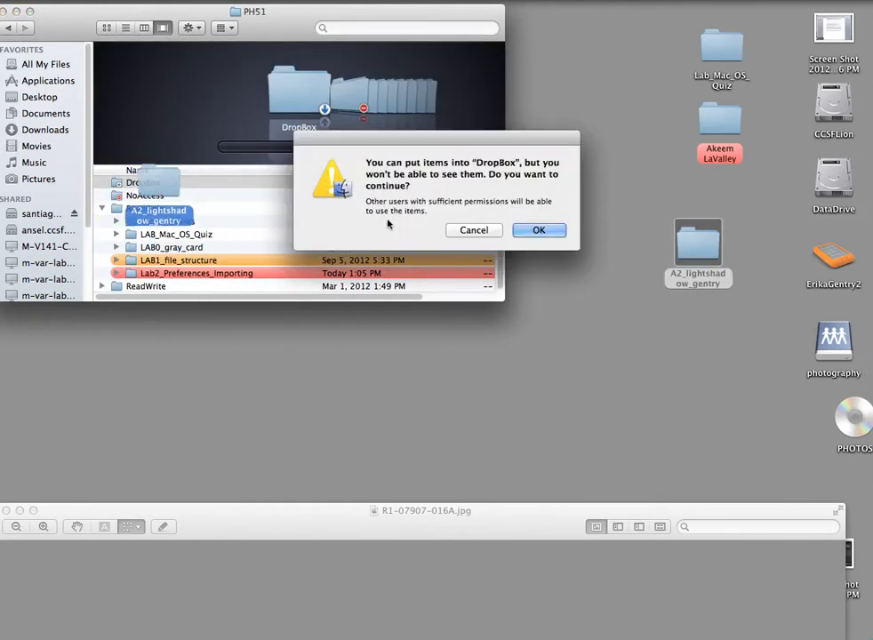
pyautogui.click(546, 234)
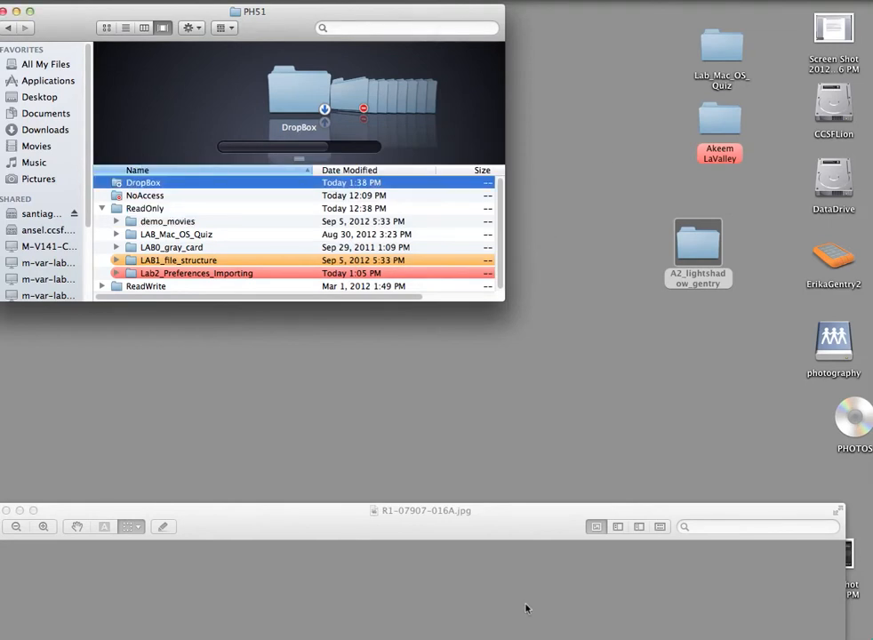
# Switch to Safari.
pyautogui.moveTo(488, 635)
pyautogui.click(251, 614)
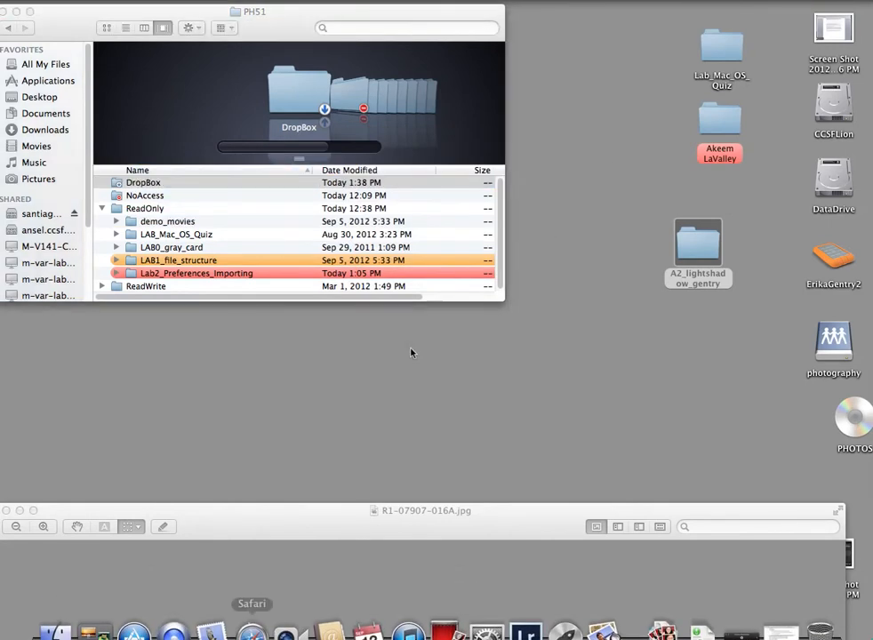